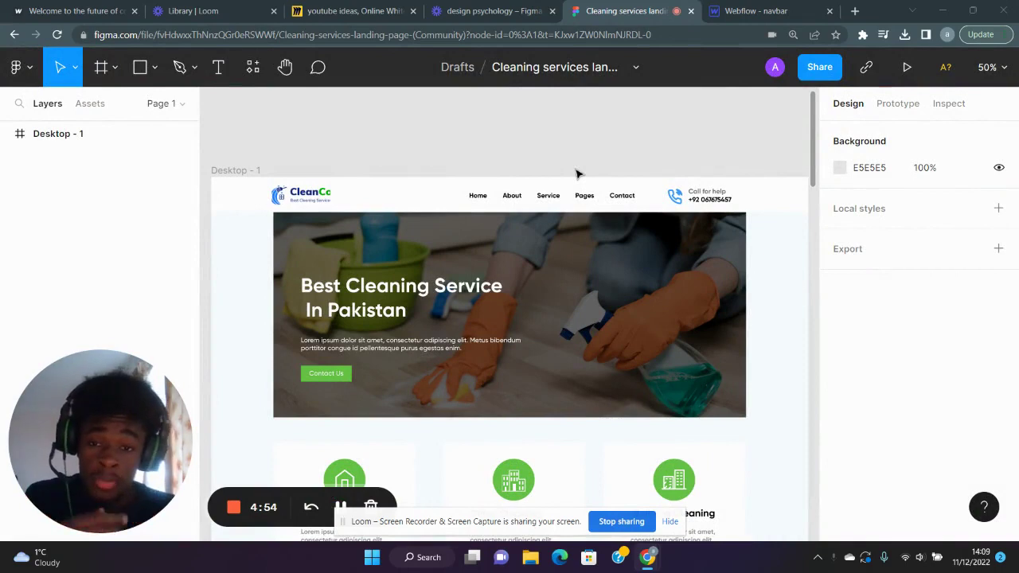
Step: Inspect the CleanCo navbar, logo, Contact Us button and hero heading layers
scroll(572, 176, down, 2)
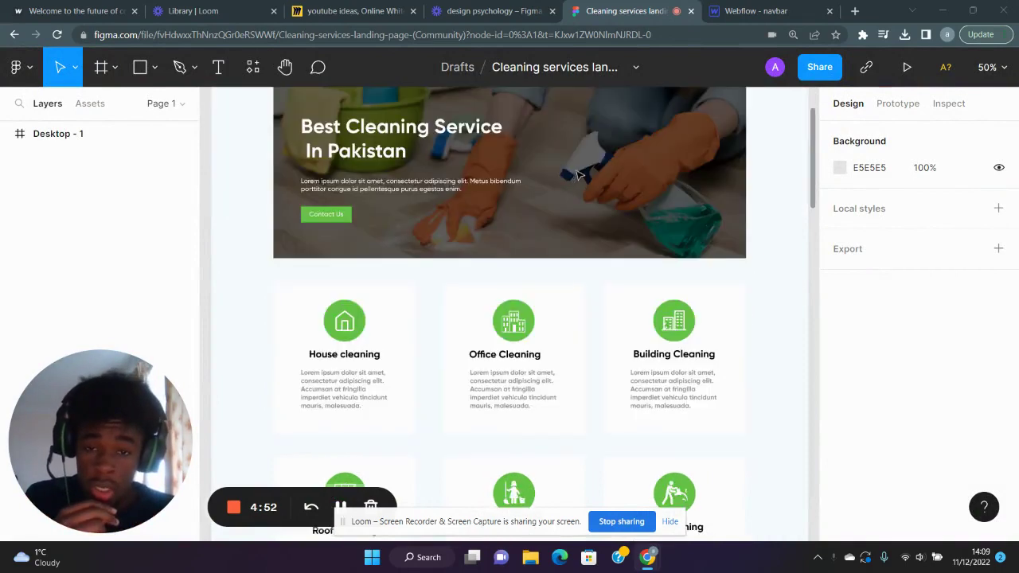
scroll(572, 176, up, 3)
scroll(489, 231, down, 1)
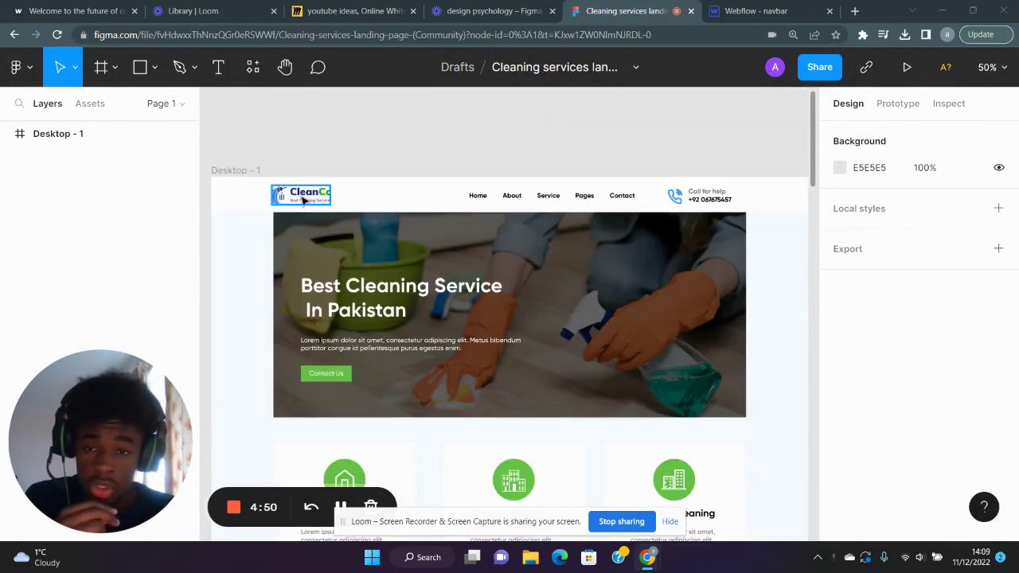
click(251, 206)
click(367, 173)
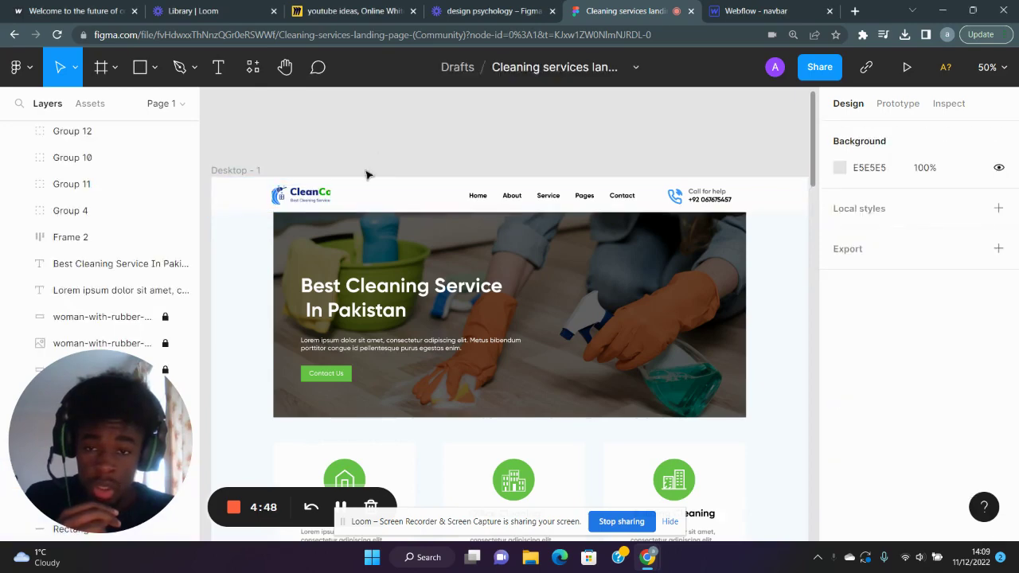
click(310, 195)
click(398, 207)
click(400, 164)
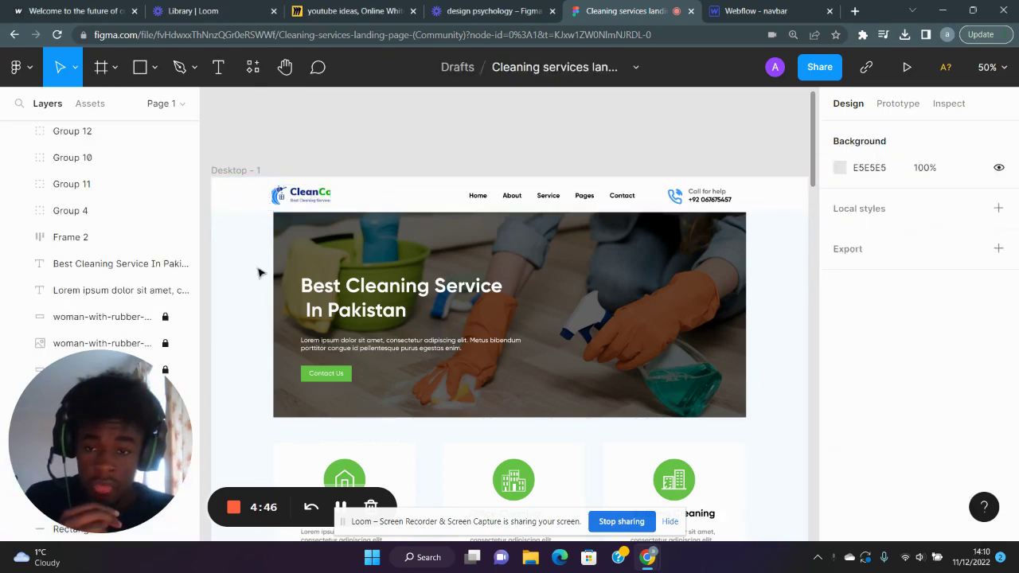
scroll(643, 312, down, 2)
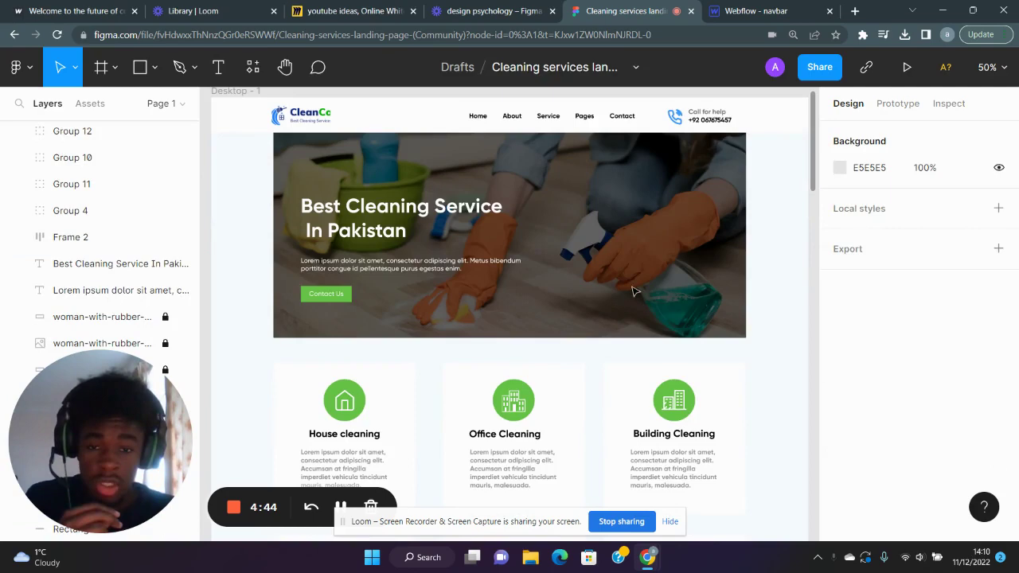
click(330, 295)
click(563, 236)
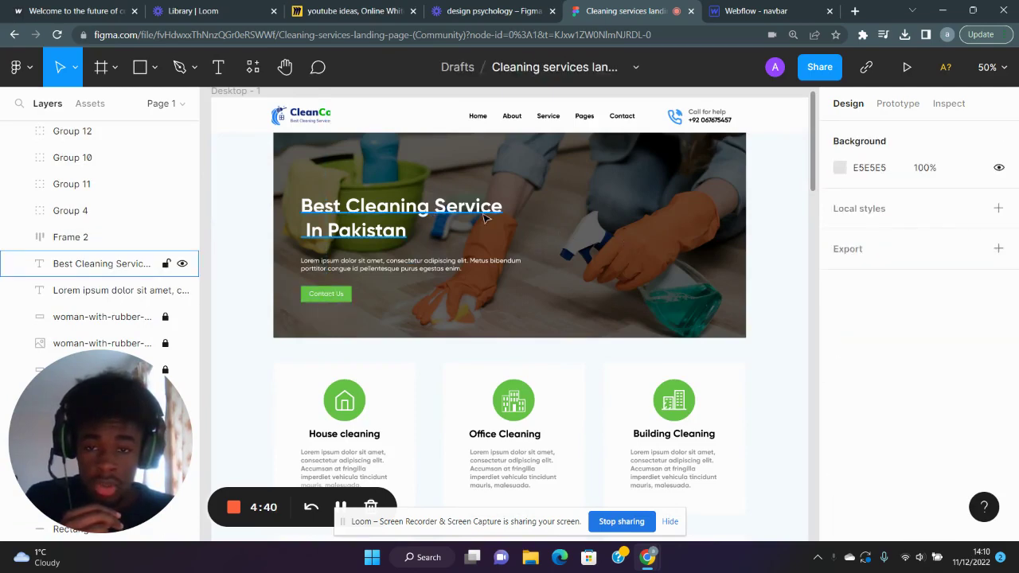
scroll(351, 323, down, 2)
Step: Export the House cleaning icon as an SVG file
click(355, 324)
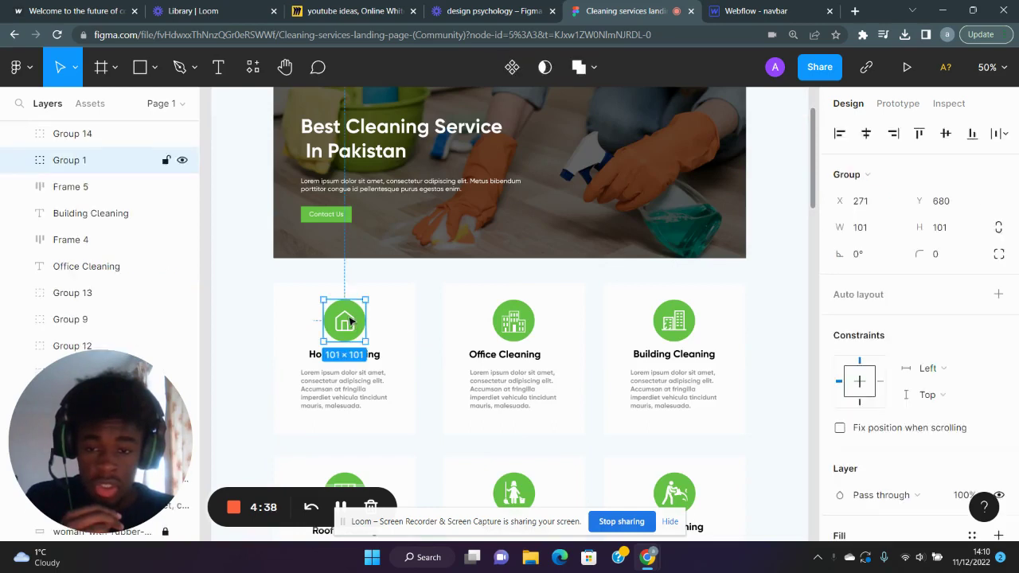
scroll(894, 332, down, 4)
click(999, 480)
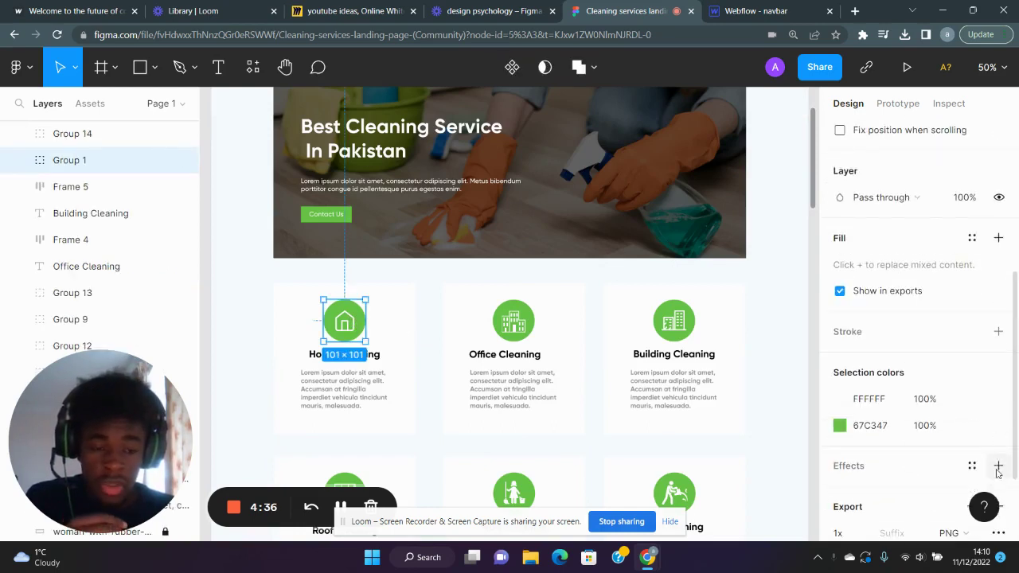
scroll(917, 386, down, 2)
click(954, 414)
click(970, 453)
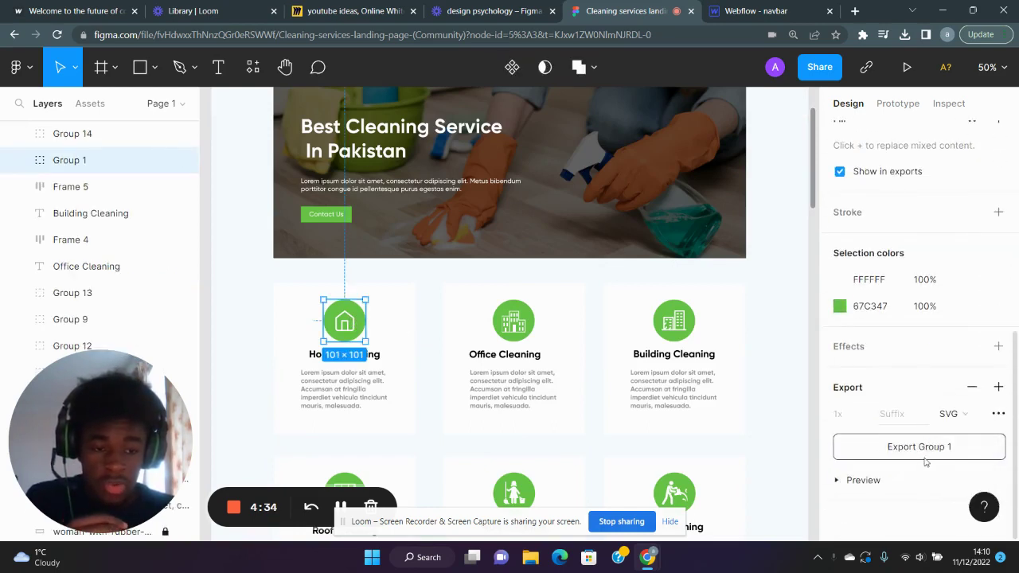
click(919, 446)
click(776, 319)
Step: Export the CleanCo logo as an SVG file
scroll(776, 319, up, 5)
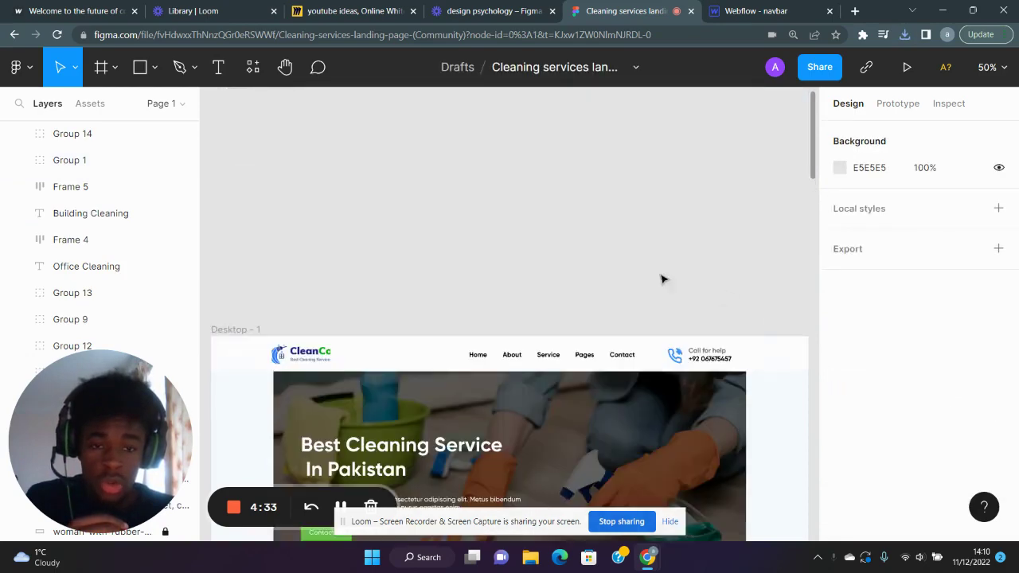
click(674, 354)
scroll(890, 363, down, 4)
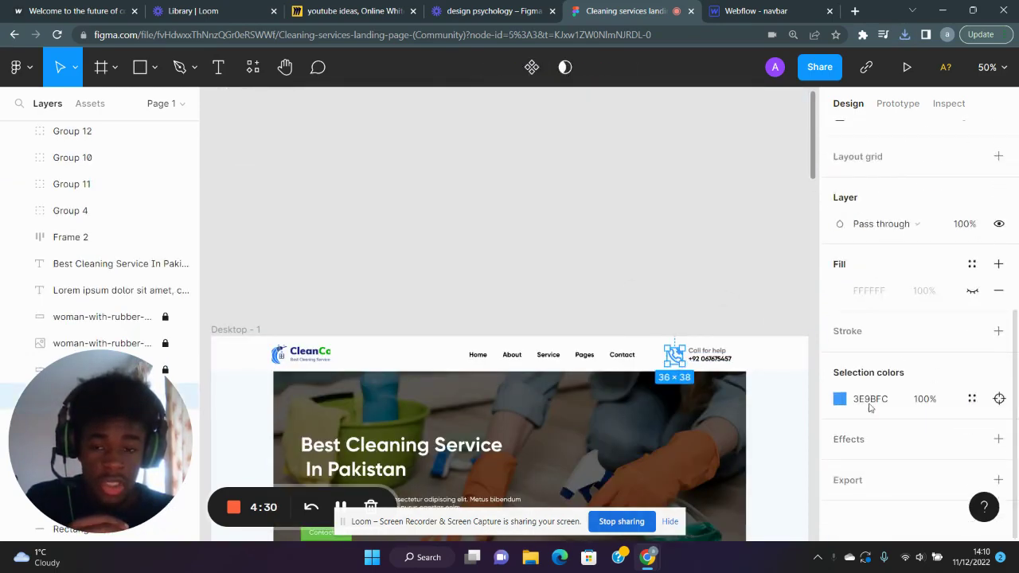
click(294, 360)
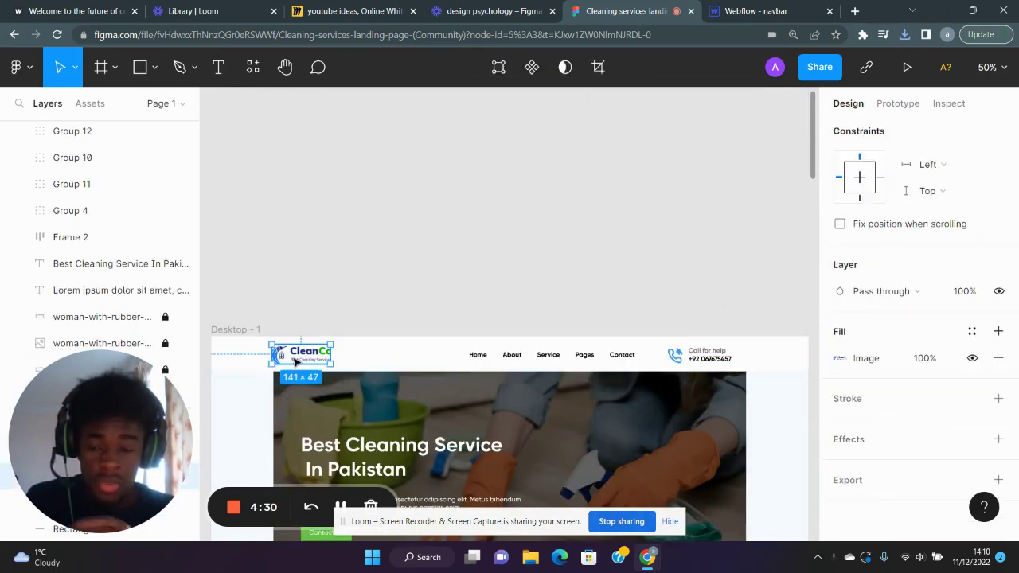
click(998, 480)
scroll(955, 414, down, 2)
click(971, 420)
click(964, 453)
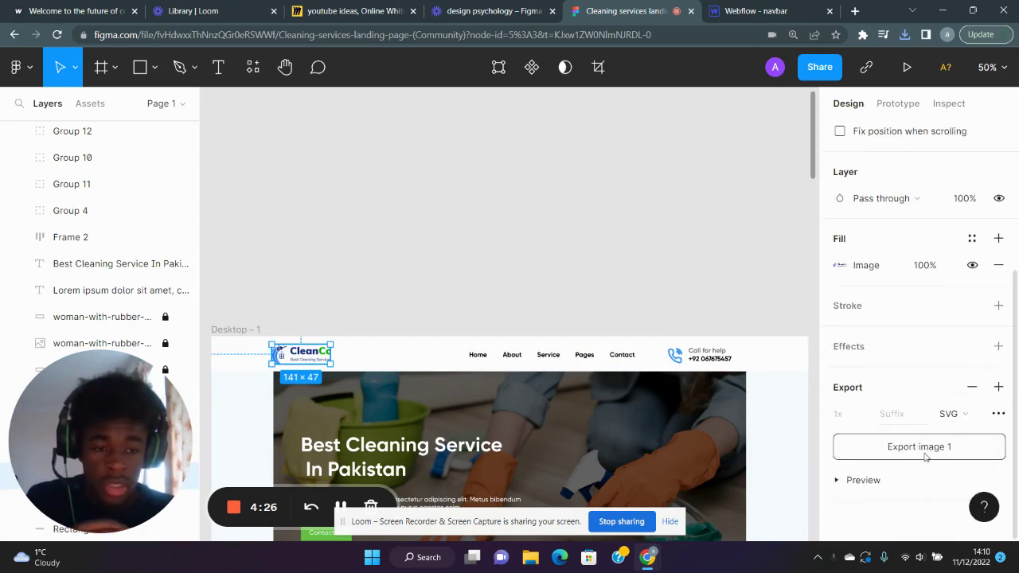
click(919, 447)
Step: Export the navbar phone icon as an SVG file
click(674, 355)
click(998, 495)
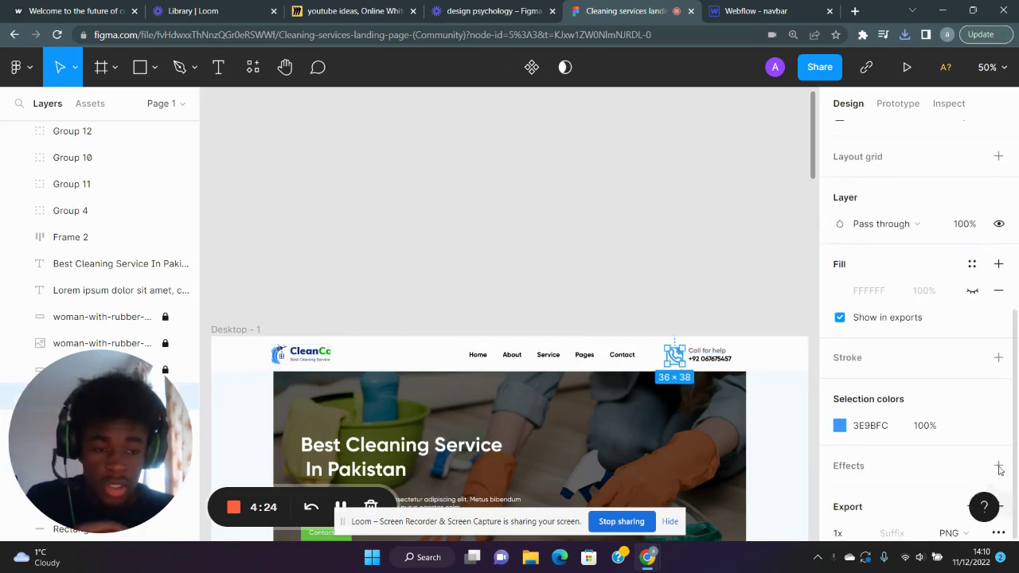
scroll(947, 427, down, 2)
click(953, 414)
click(964, 453)
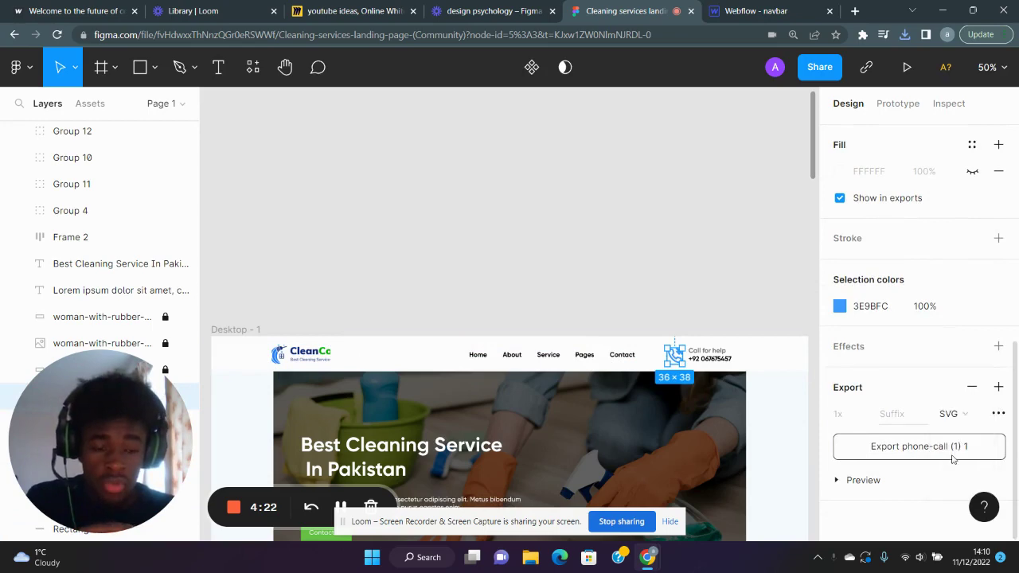
click(932, 447)
click(648, 274)
scroll(647, 274, down, 10)
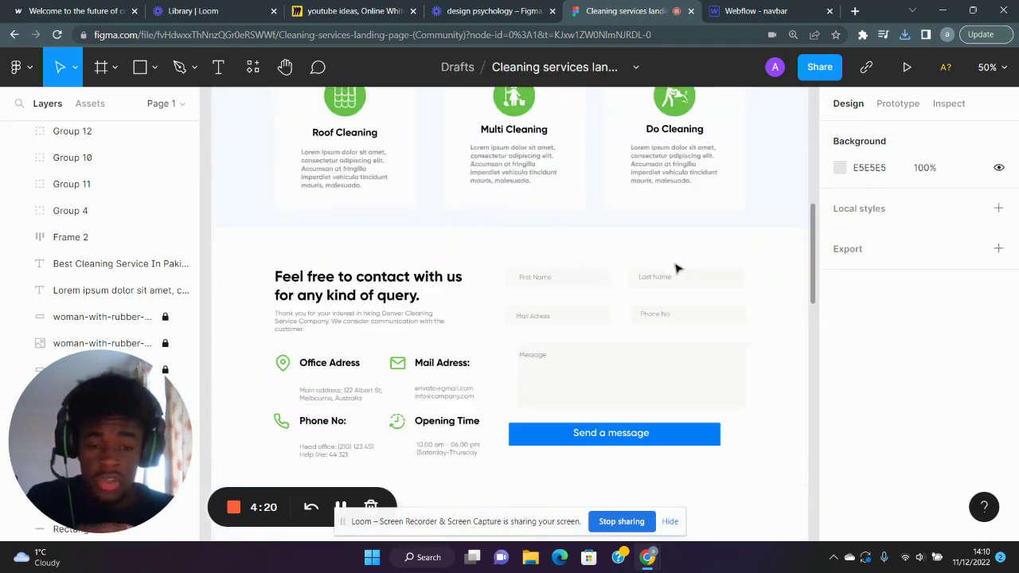
scroll(689, 263, down, 2)
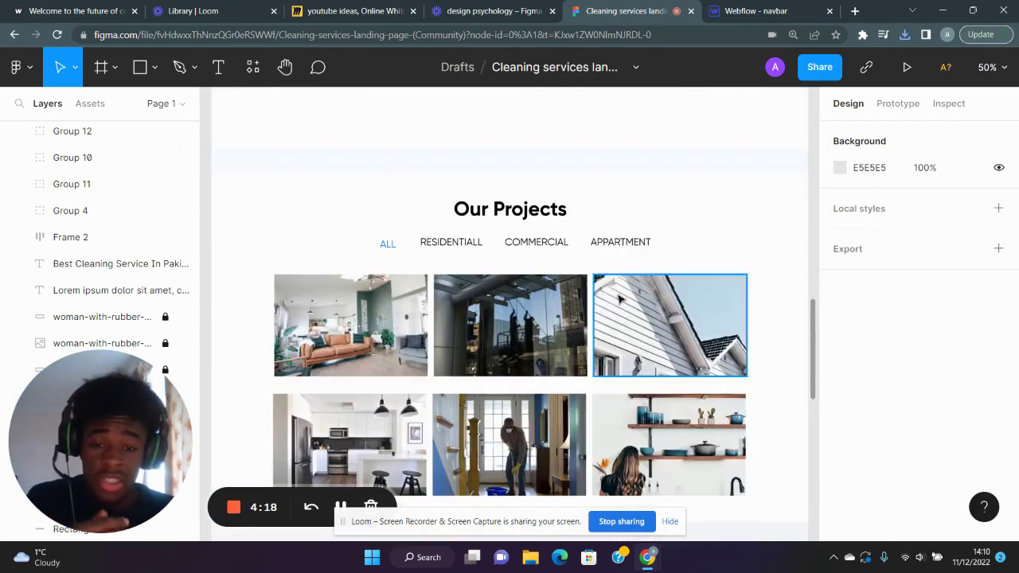
click(316, 333)
click(704, 211)
scroll(704, 211, up, 10)
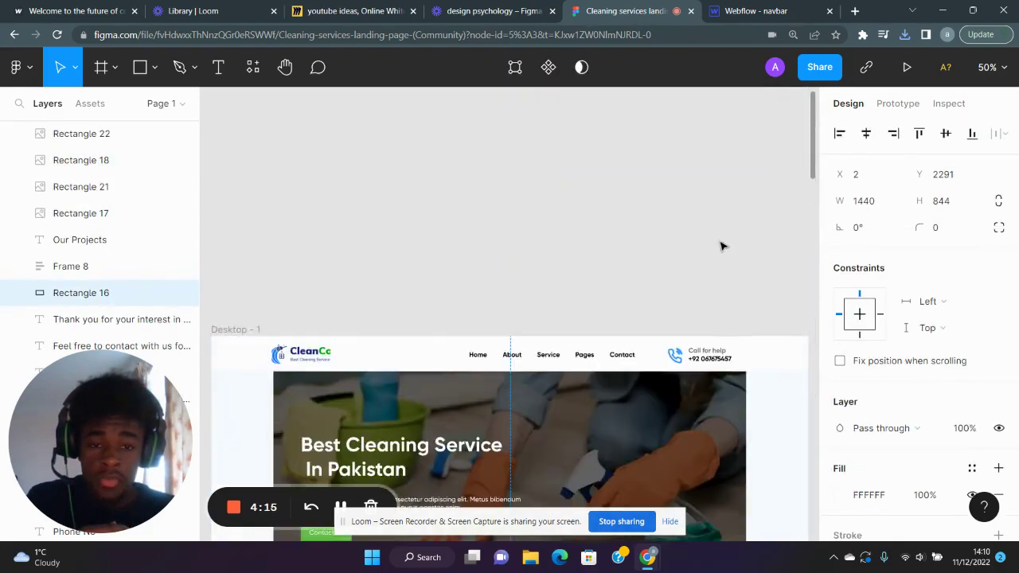
click(722, 246)
scroll(717, 251, down, 4)
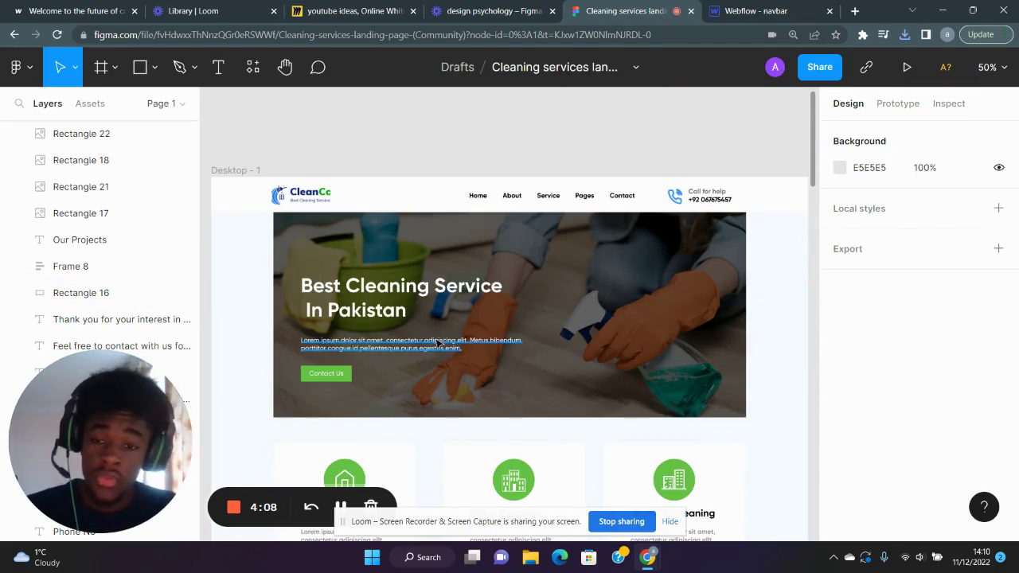
click(394, 309)
click(568, 293)
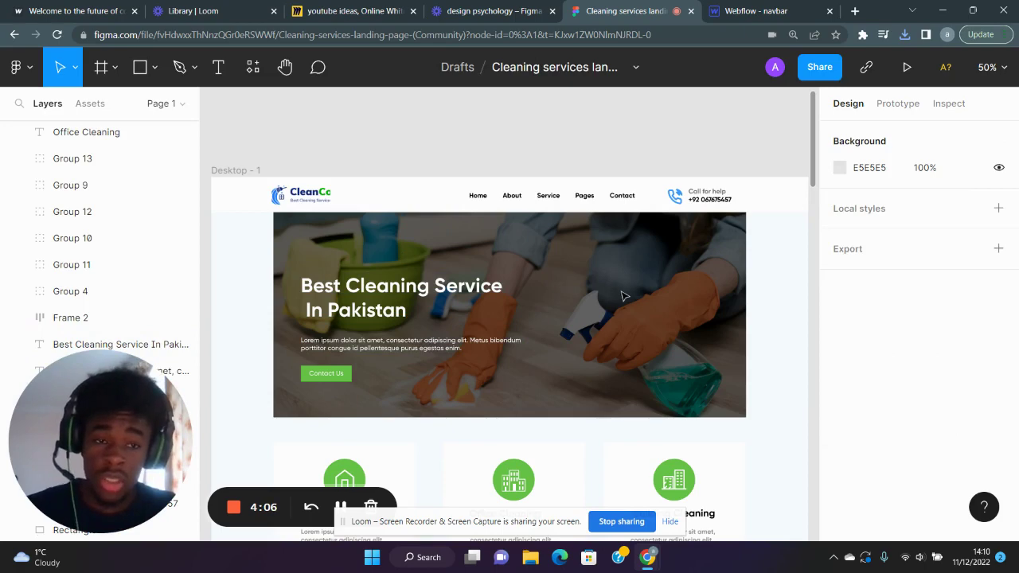
scroll(629, 297, down, 2)
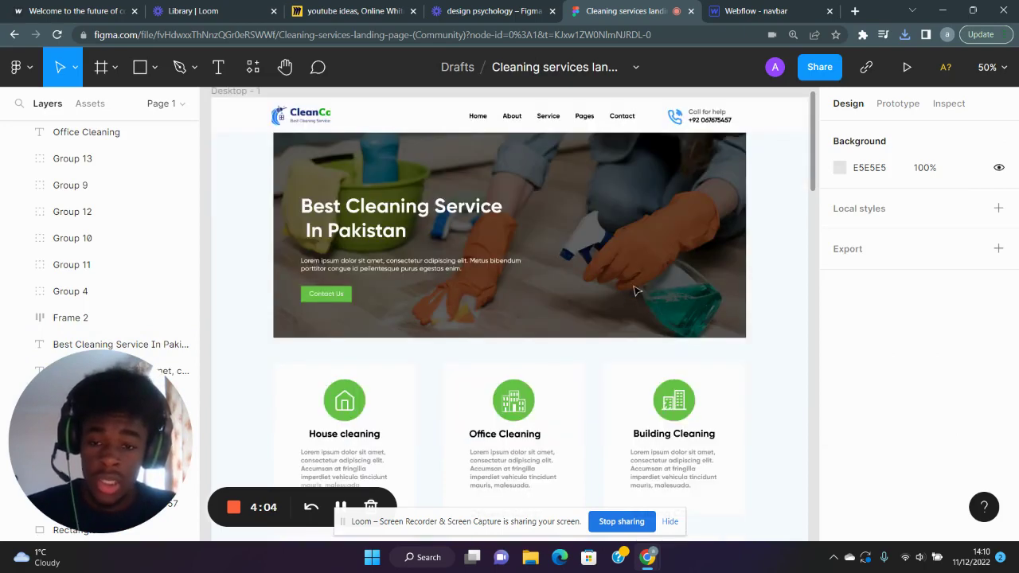
scroll(637, 292, up, 2)
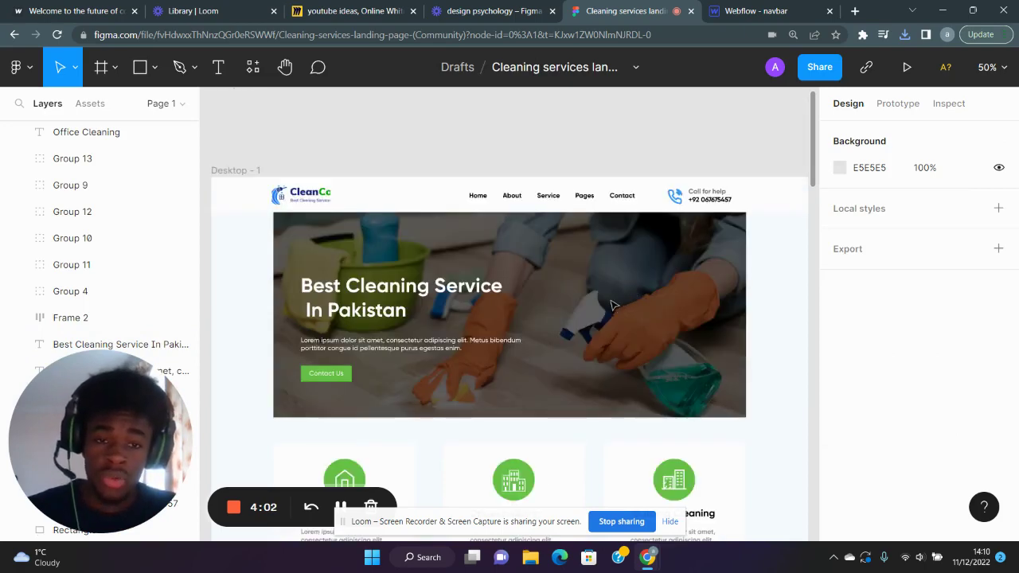
Step: Read the hero heading's Gilroy-Bold, 48px, 56.25px line height, white specs in Inspect
click(390, 300)
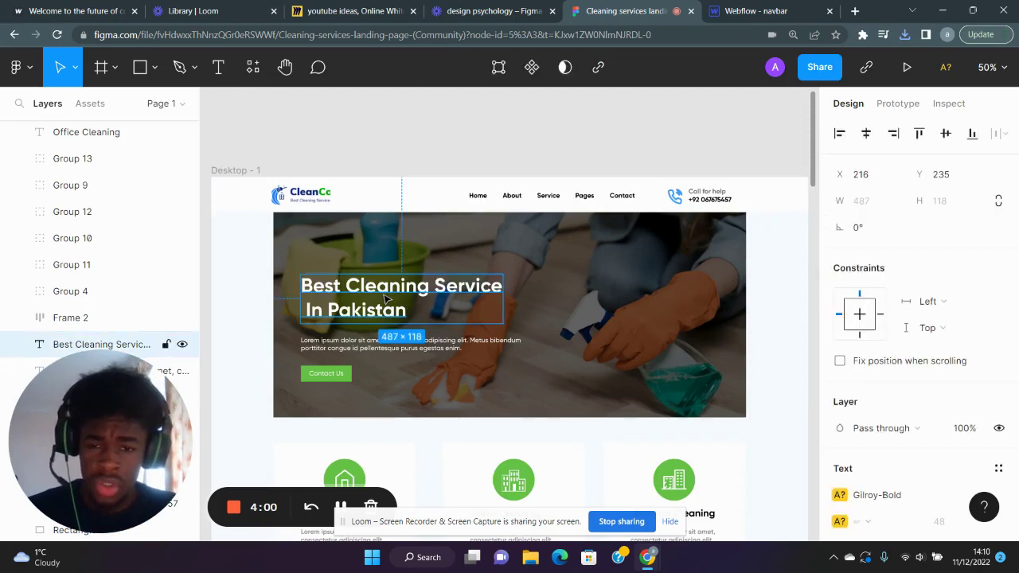
click(362, 348)
click(363, 348)
click(354, 301)
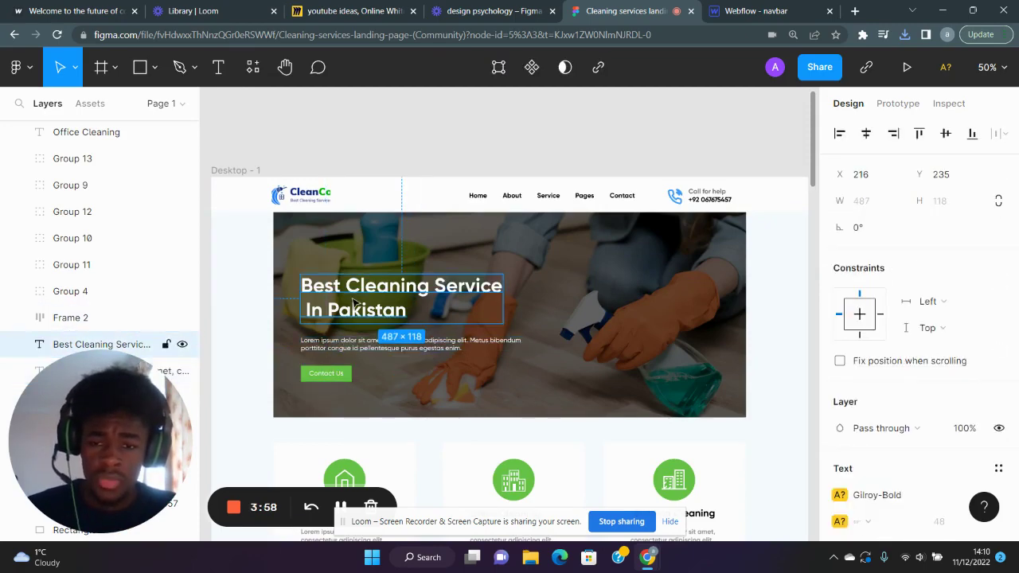
scroll(914, 218, down, 3)
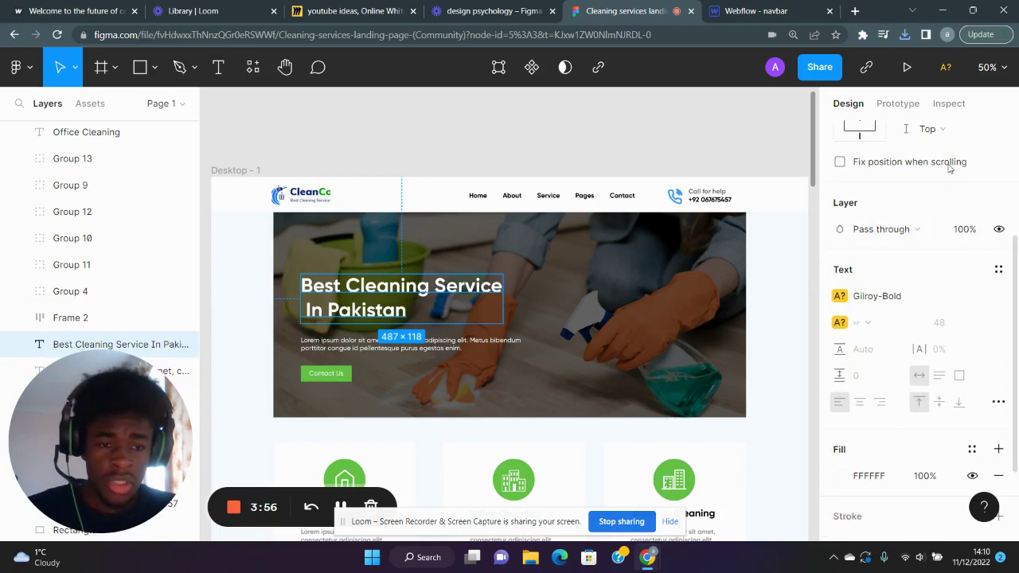
click(949, 103)
scroll(911, 303, down, 2)
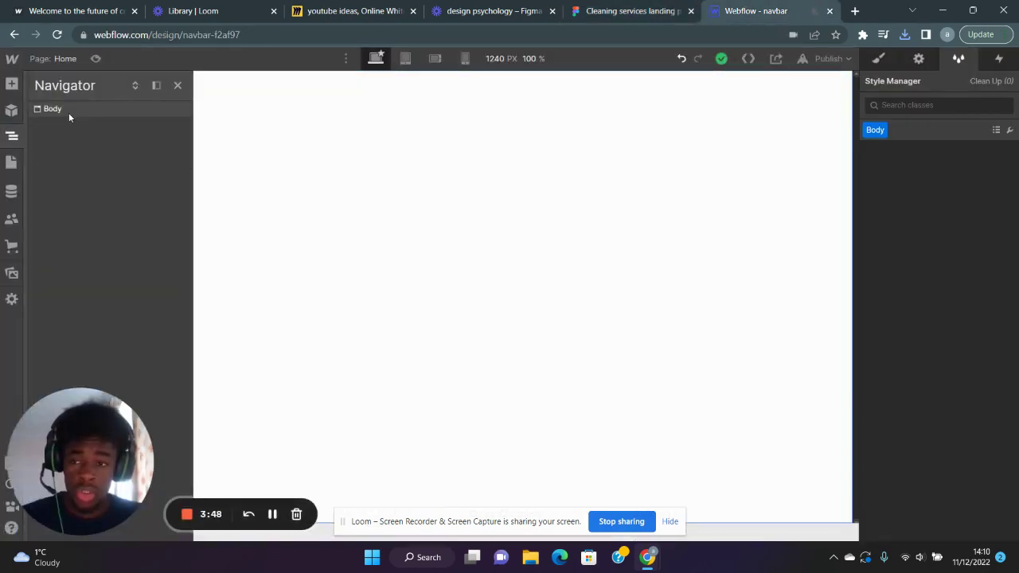
click(68, 113)
click(876, 59)
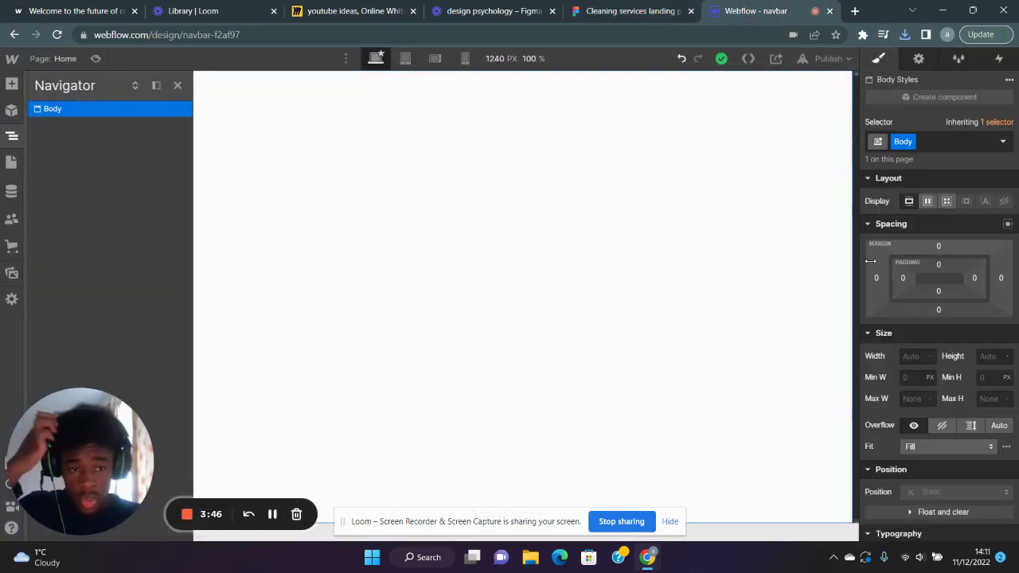
scroll(885, 283, down, 3)
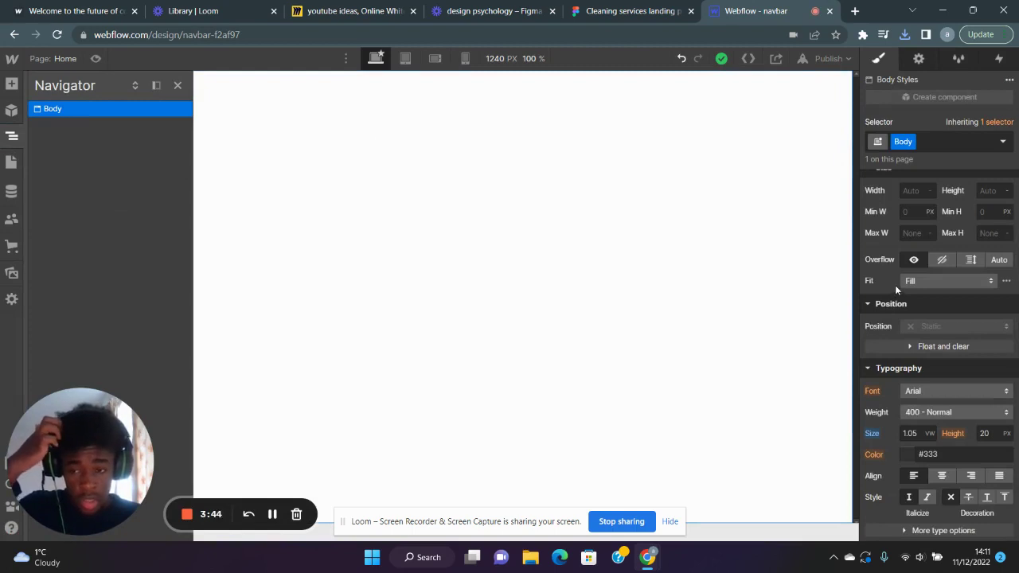
scroll(897, 288, down, 1)
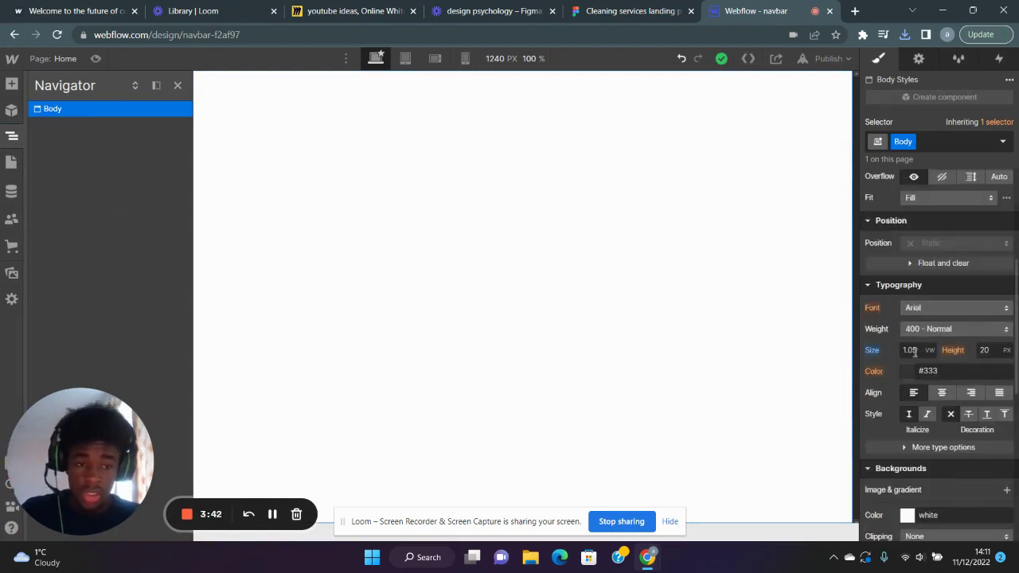
click(912, 350)
text(16px)
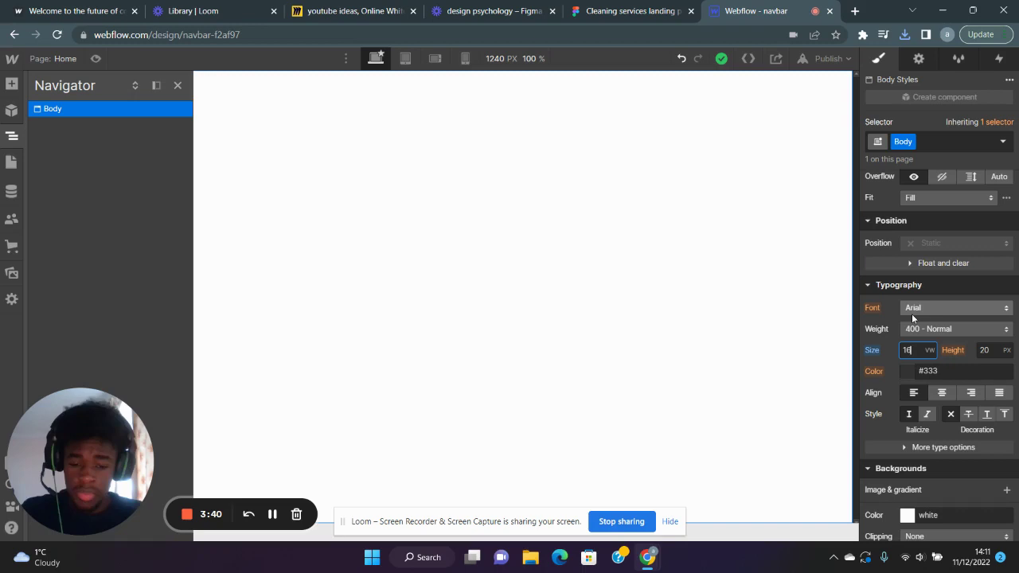
key(BackSpace)
key(BackSpace)
key(BackSpace)
key(BackSpace)
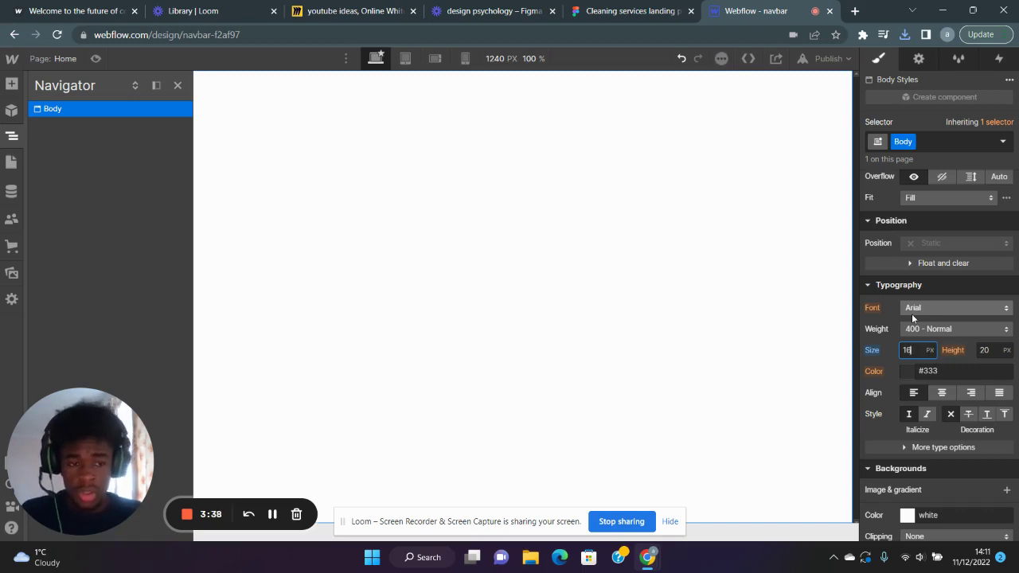
text(1.05vw)
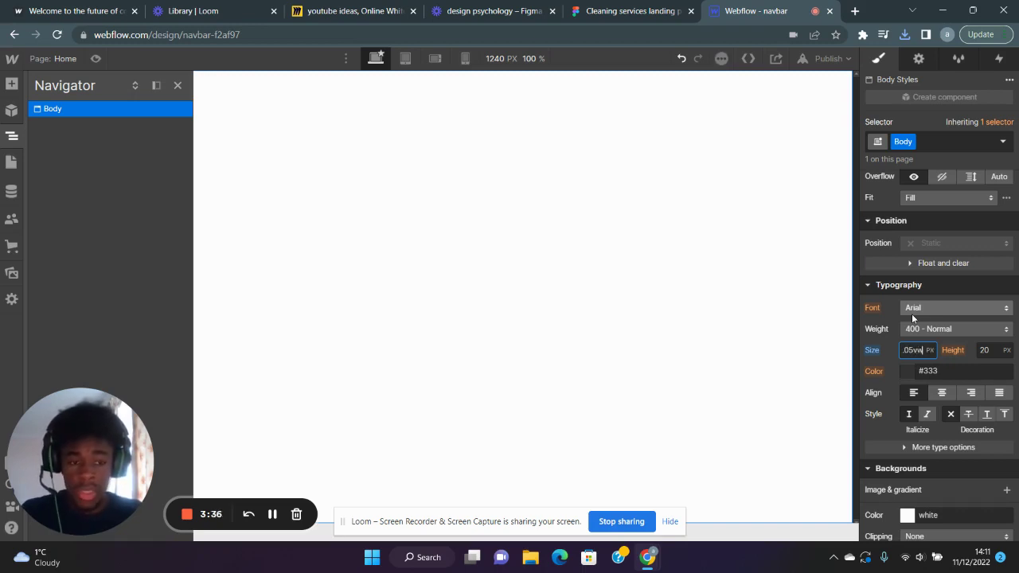
key(Return)
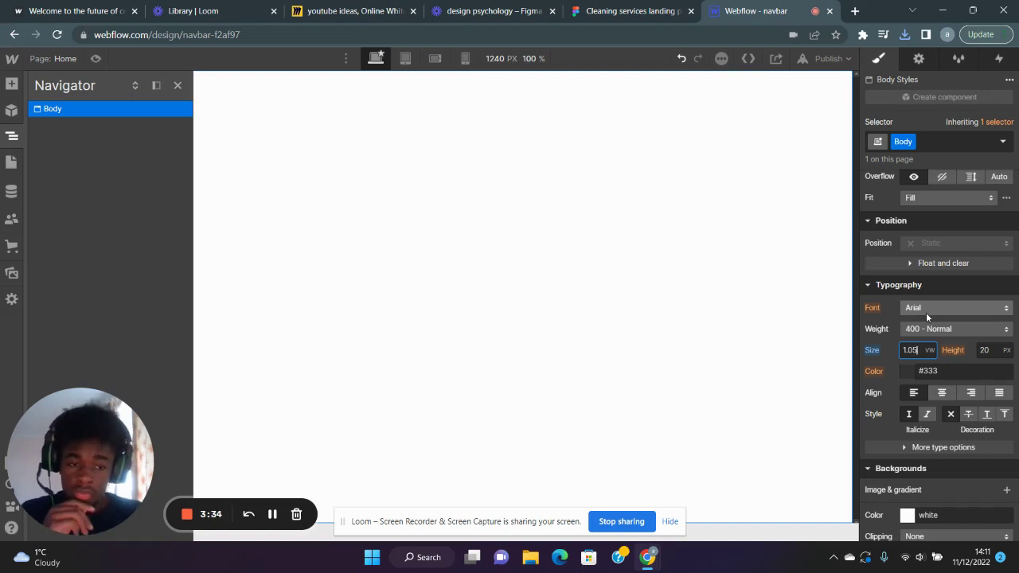
Step: Place a Div Block at the top of the body and give it the class hero-section
click(12, 83)
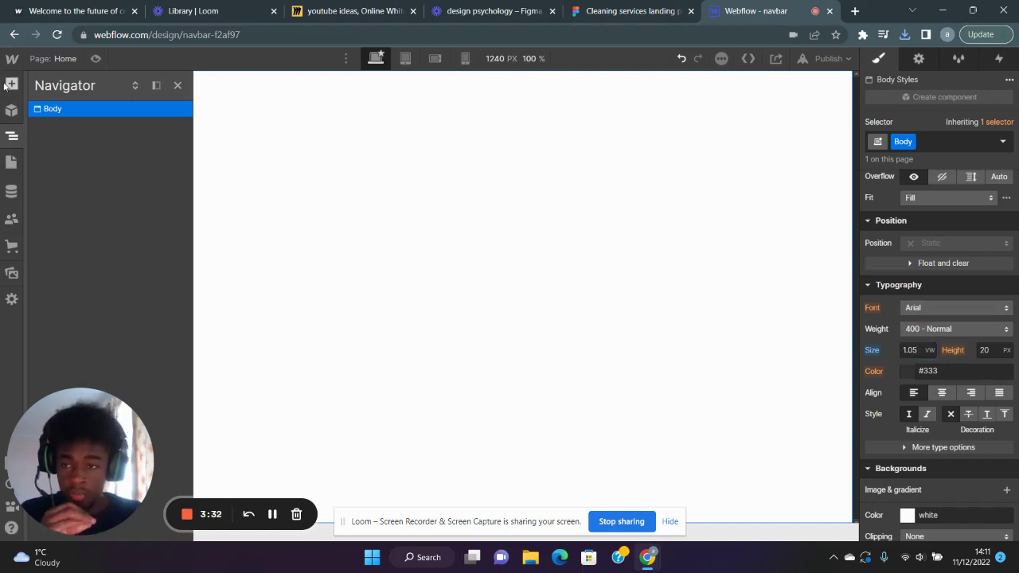
scroll(85, 301, down, 5)
scroll(85, 300, up, 5)
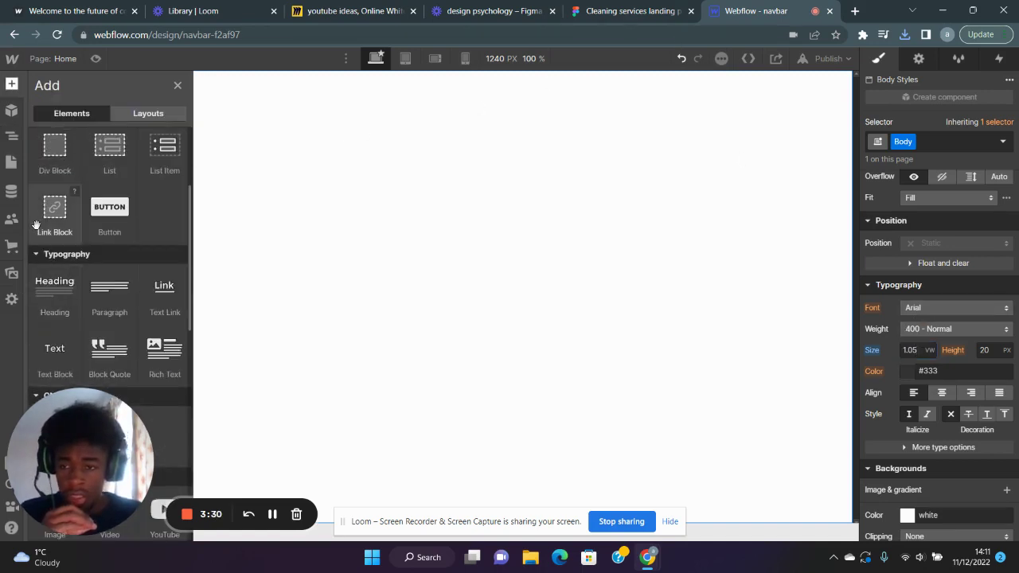
drag(54, 143, 255, 143)
click(912, 144)
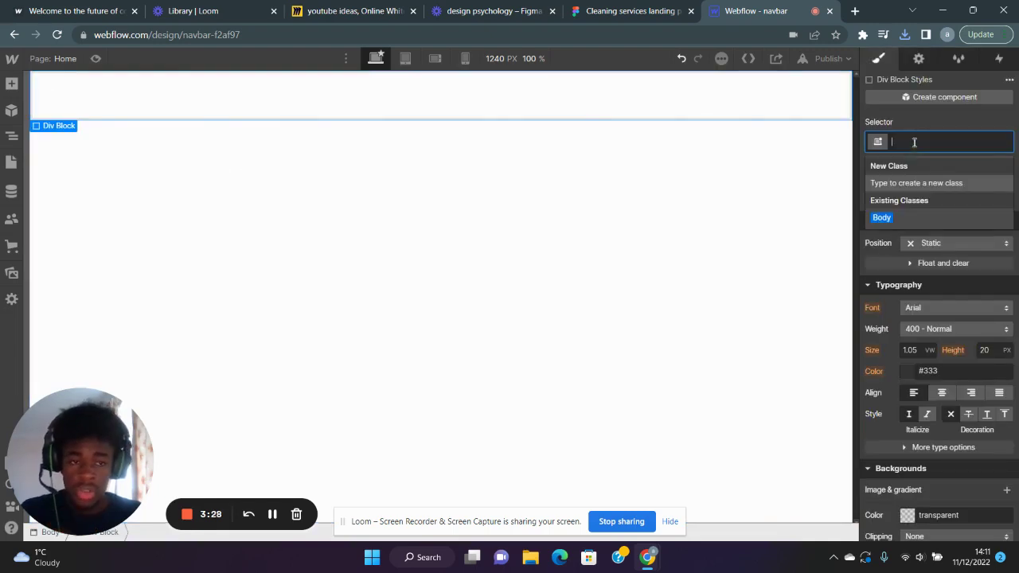
text(hero-sec)
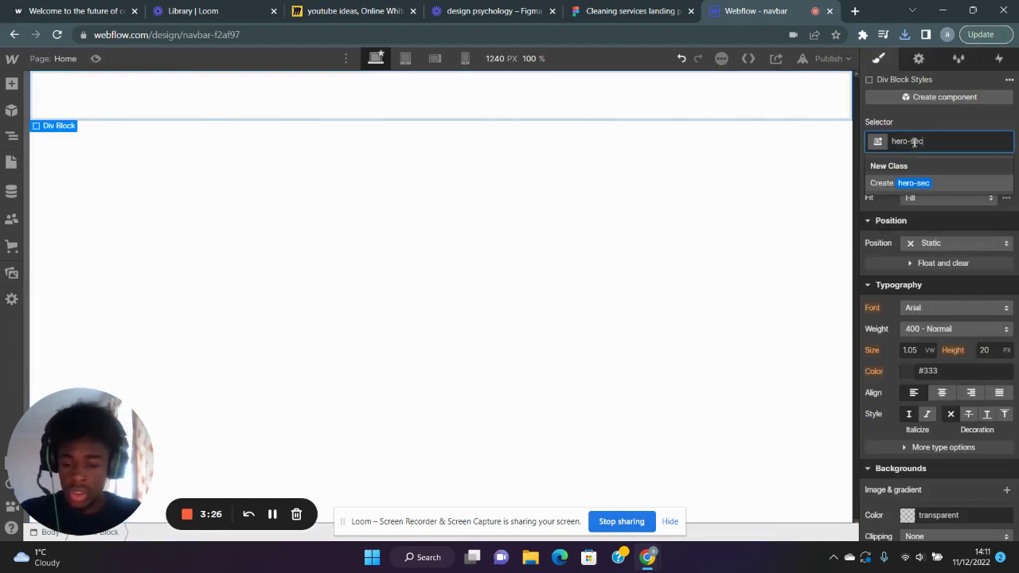
text(tion)
key(Return)
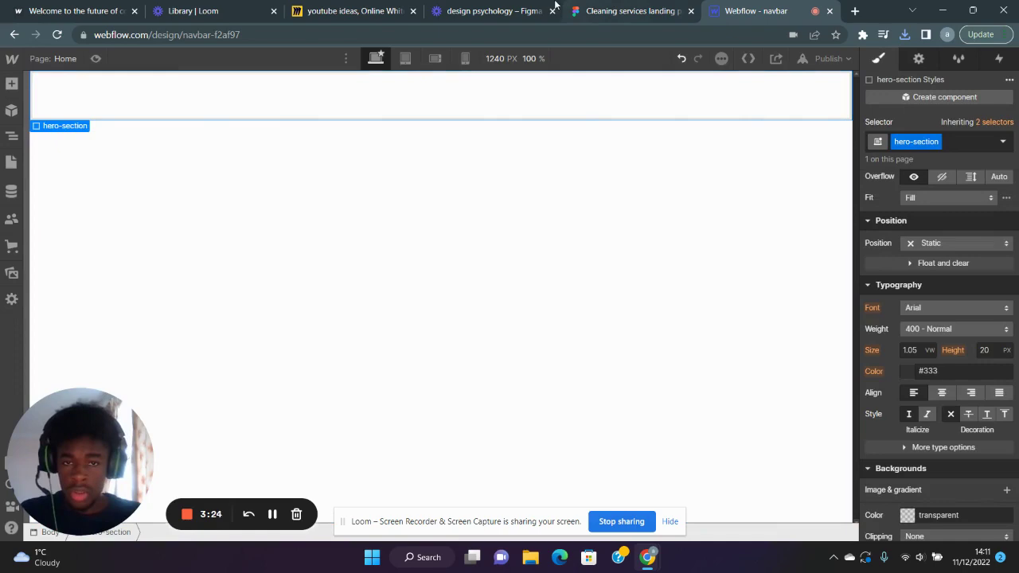
Step: In Figma, inspect the lorem paragraph, hero heading and Contact Us button specs
click(621, 10)
click(374, 344)
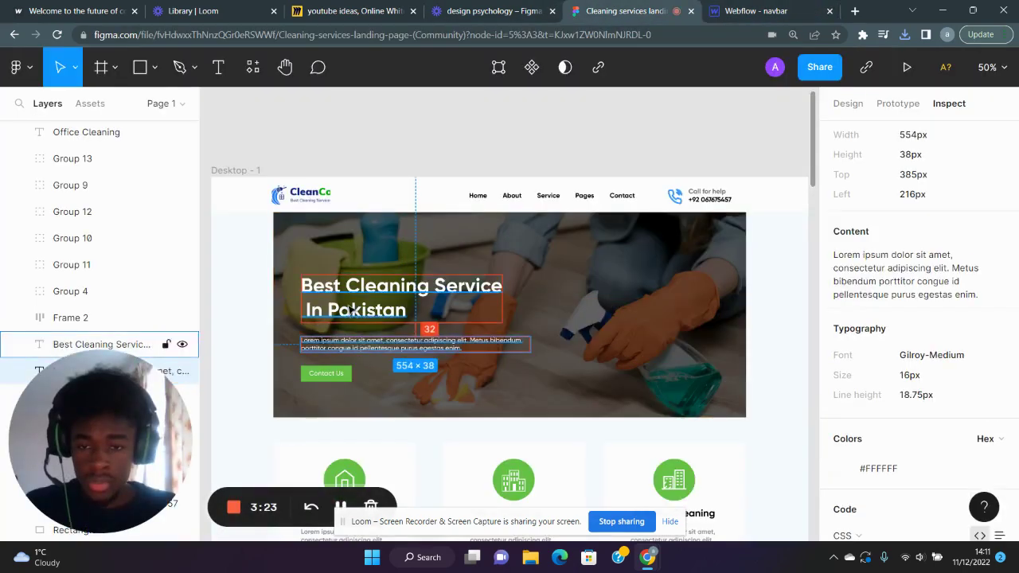
click(351, 311)
click(326, 373)
click(338, 344)
click(346, 300)
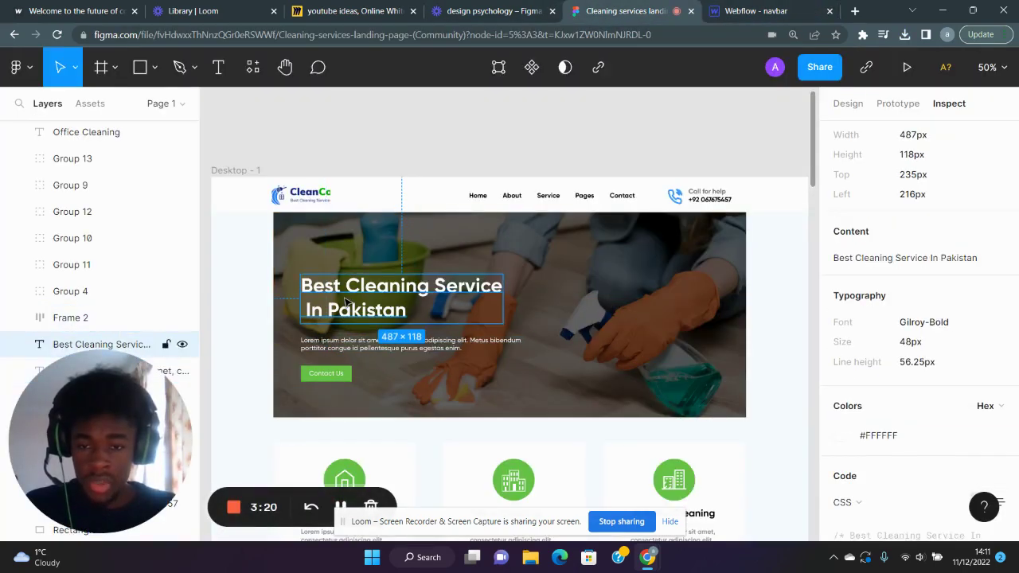
Step: Drop a Heading into the hero-section div in Webflow
click(756, 10)
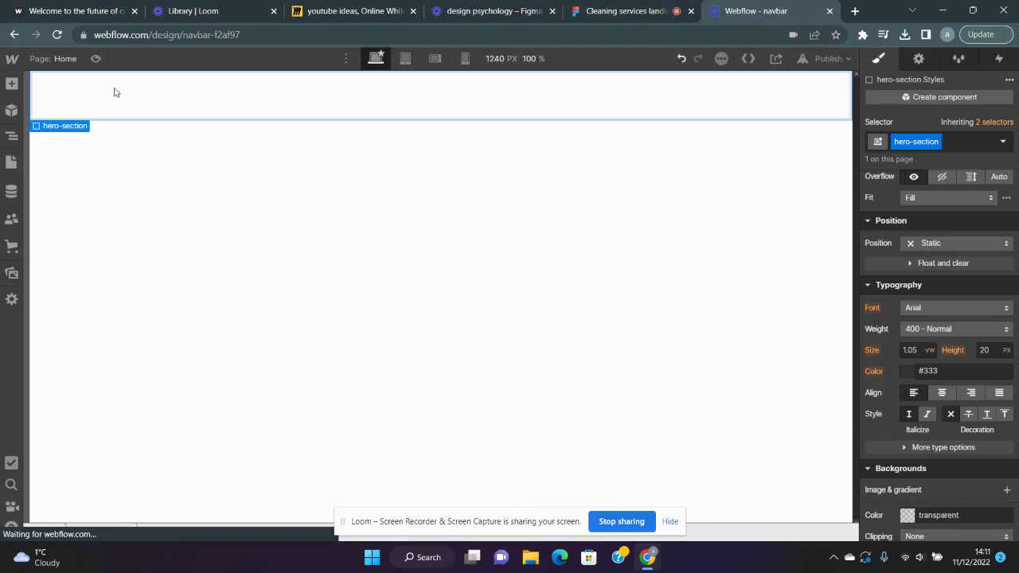
click(12, 83)
scroll(48, 263, down, 2)
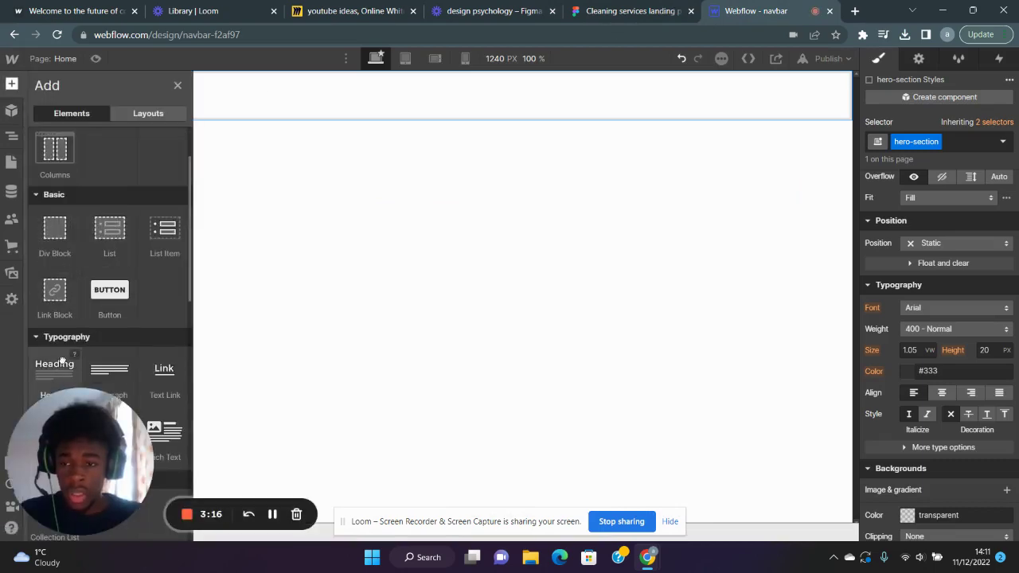
drag(63, 362, 916, 89)
Step: Check the lorem paragraph's specs in the Figma design
click(631, 10)
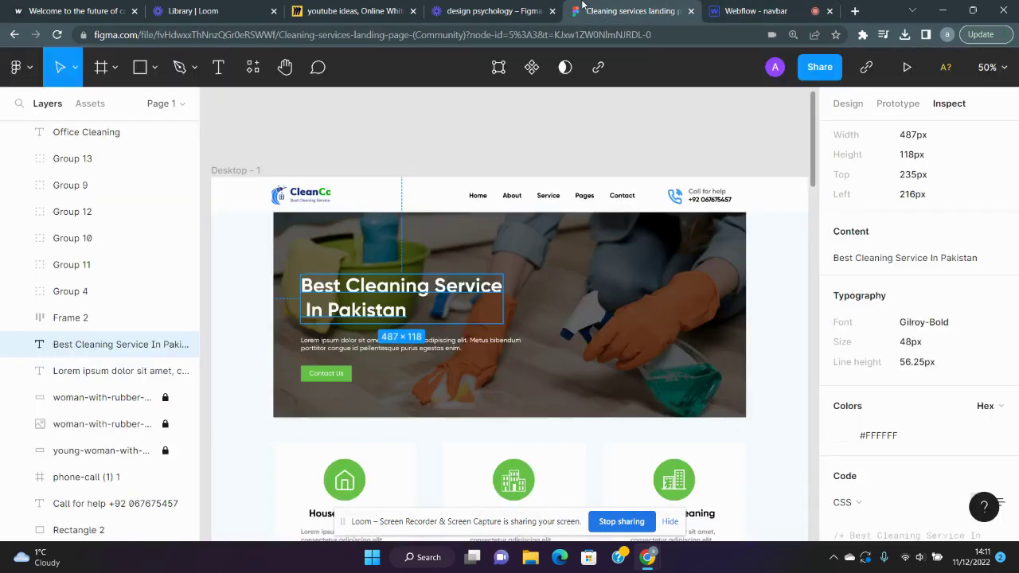
click(385, 340)
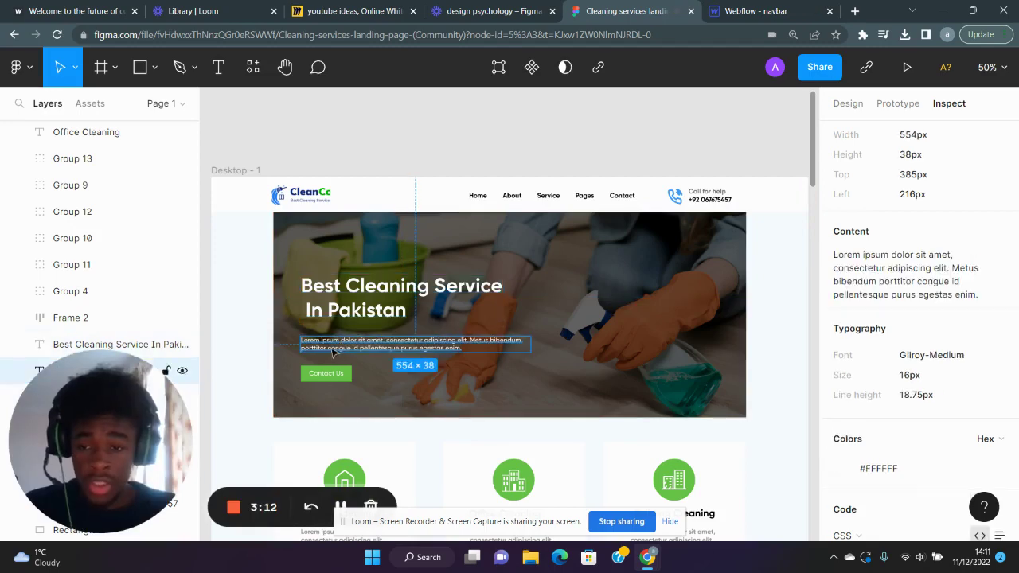
key(ctrl+Tab)
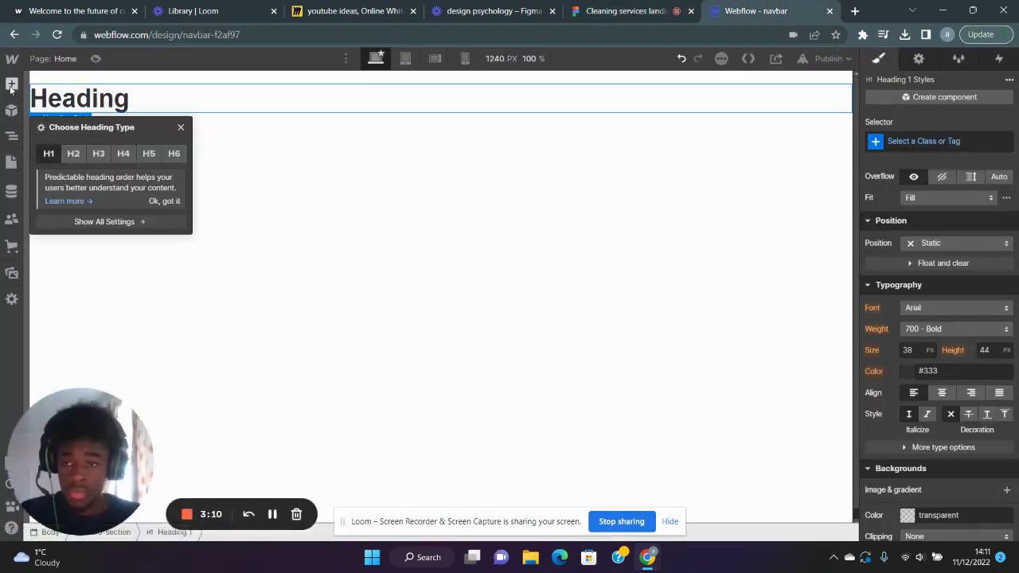
Step: Add a second heading and a Button below the first heading
click(11, 83)
scroll(56, 362, down, 3)
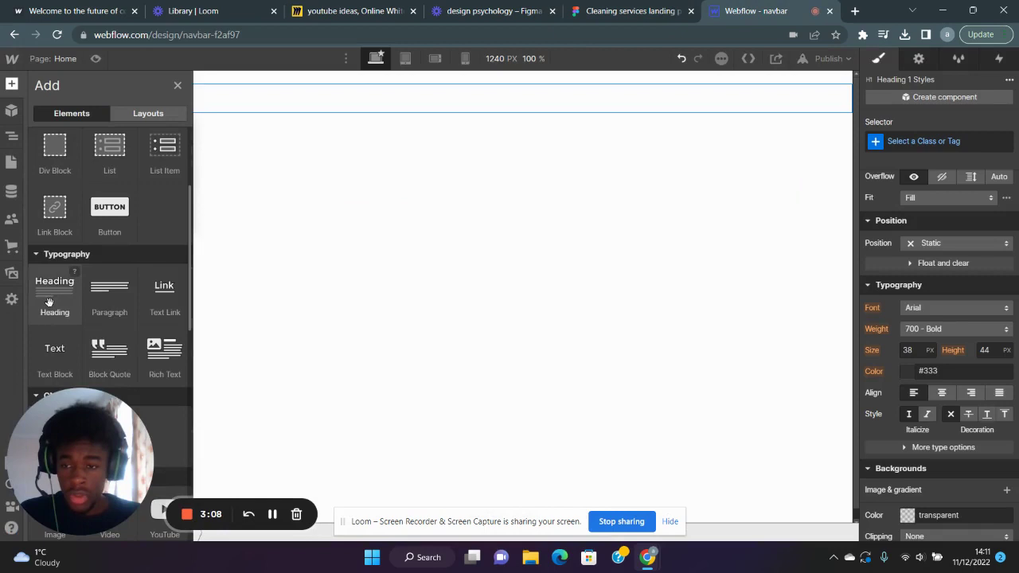
drag(49, 303, 152, 143)
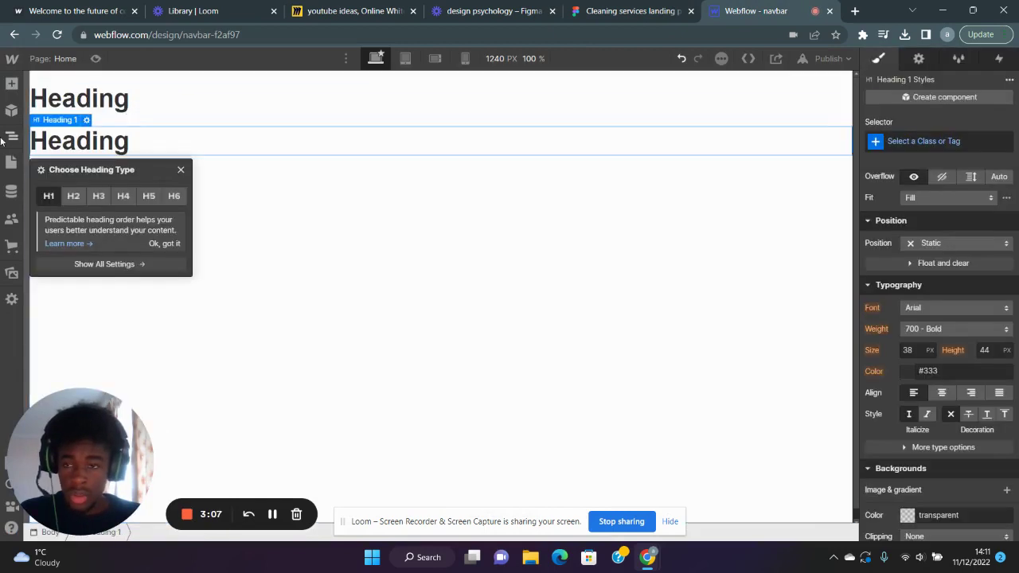
click(12, 84)
scroll(107, 266, down, 1)
drag(107, 209, 163, 159)
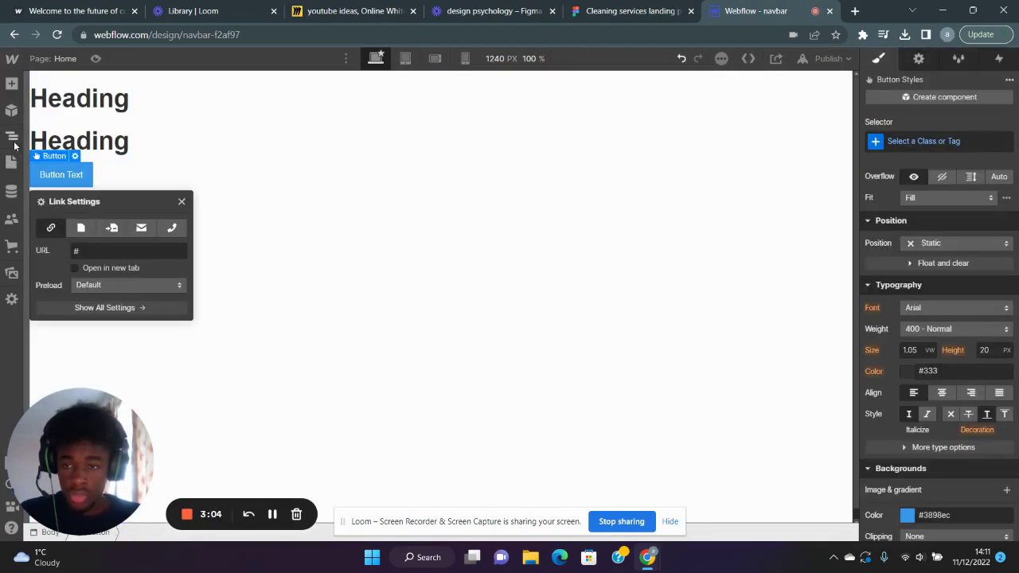
Step: In the Navigator, nest the second heading and the button inside hero-section
click(11, 137)
click(87, 157)
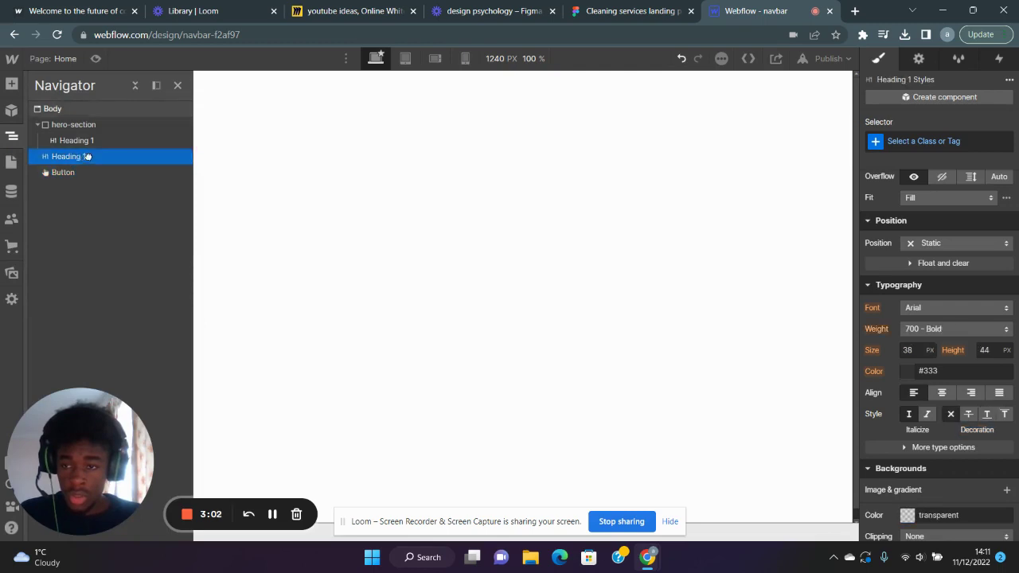
mouse_move(88, 157)
mouse_down()
mouse_move(64, 159)
mouse_move(89, 166)
mouse_up()
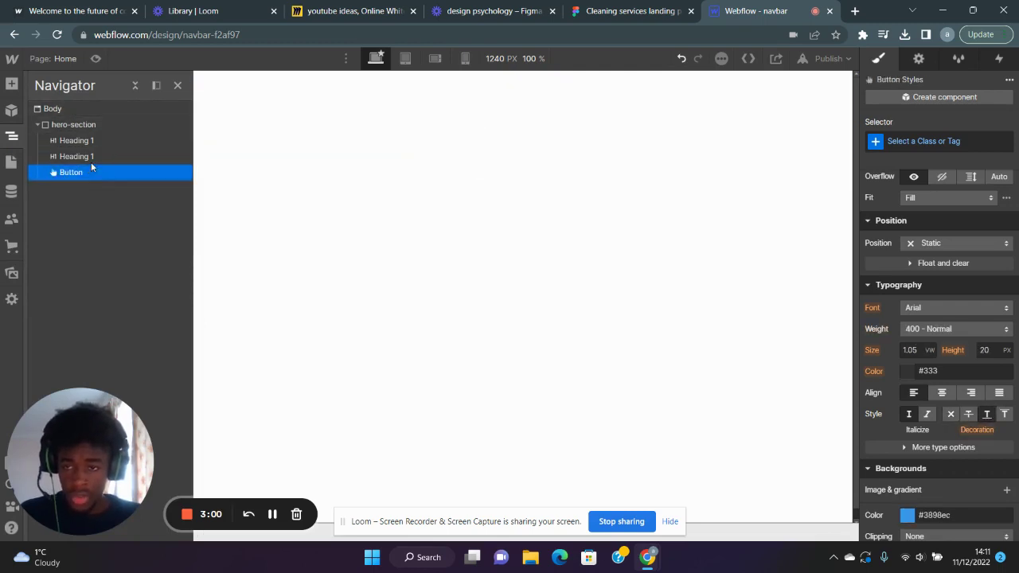
Step: Set the first heading's top margin to 0 and select its bottom margin field
click(93, 141)
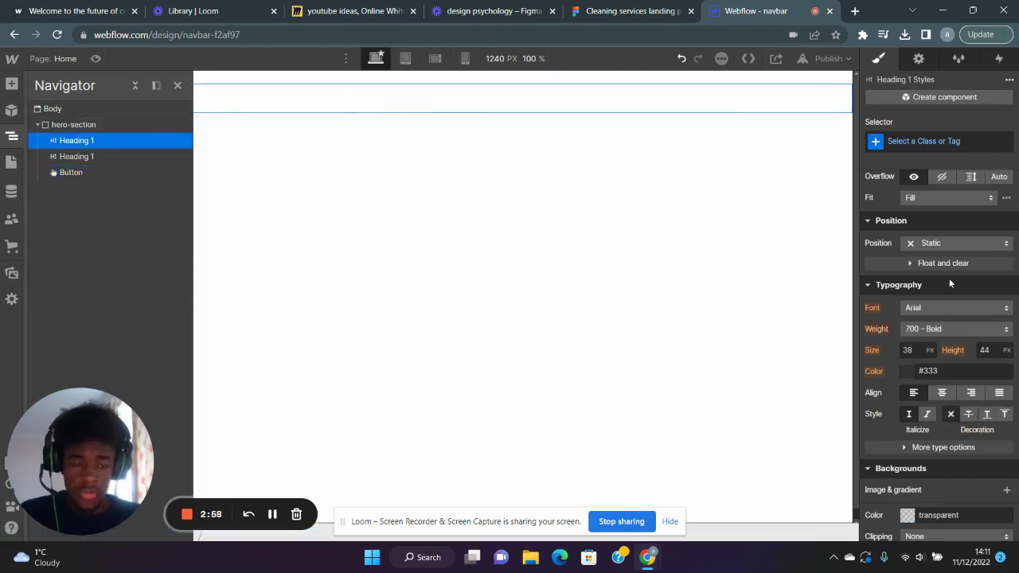
scroll(948, 283, up, 5)
click(939, 247)
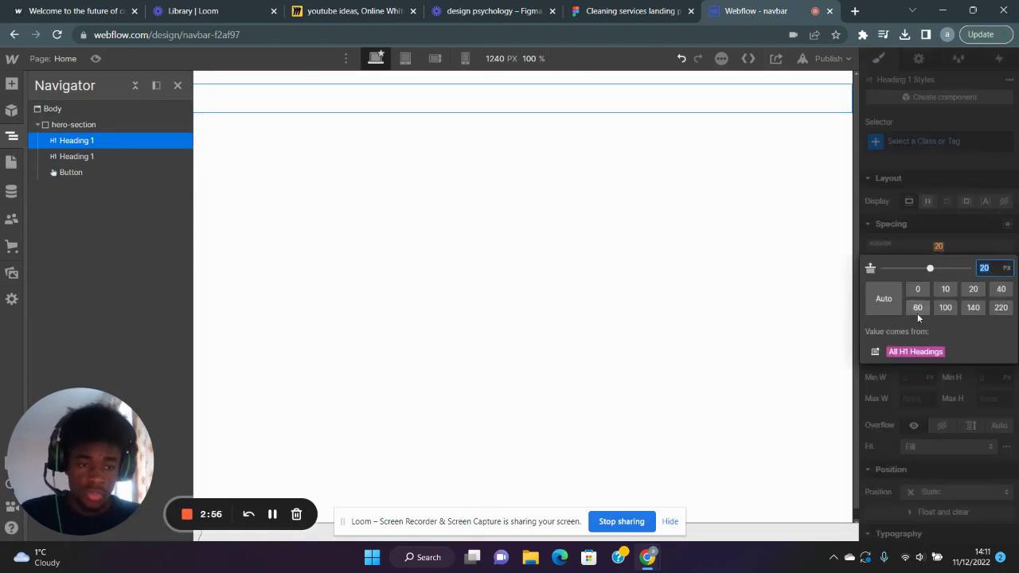
text(0)
click(898, 245)
click(939, 310)
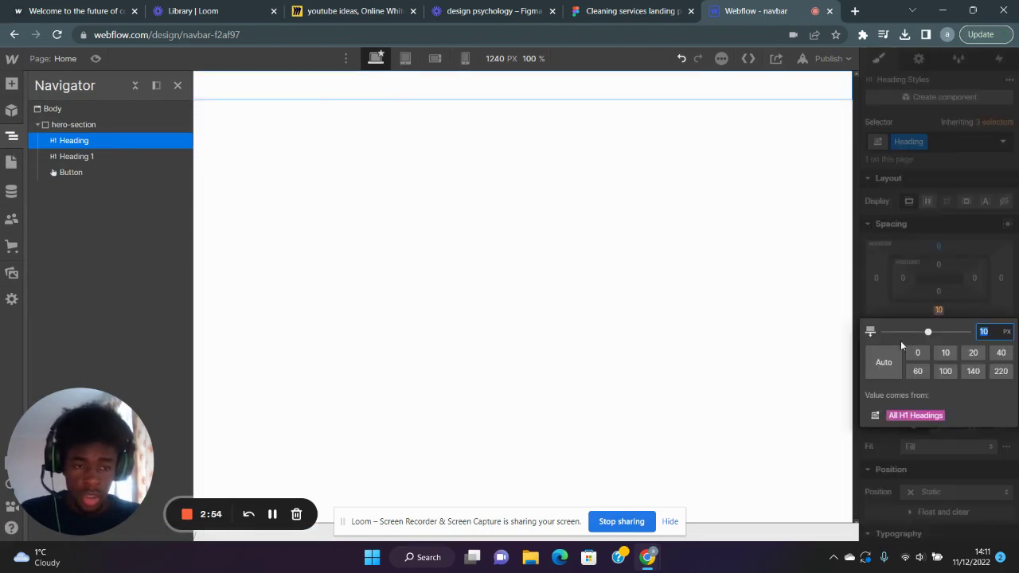
Step: Zero the heading's bottom margin and give hero-section a 16px text size
text(0)
click(87, 124)
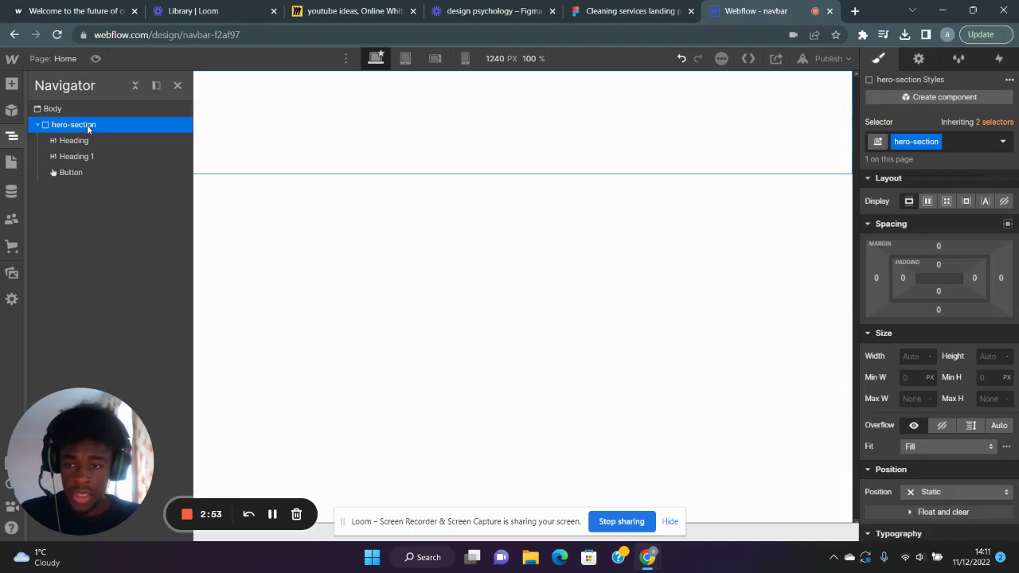
scroll(939, 318, down, 3)
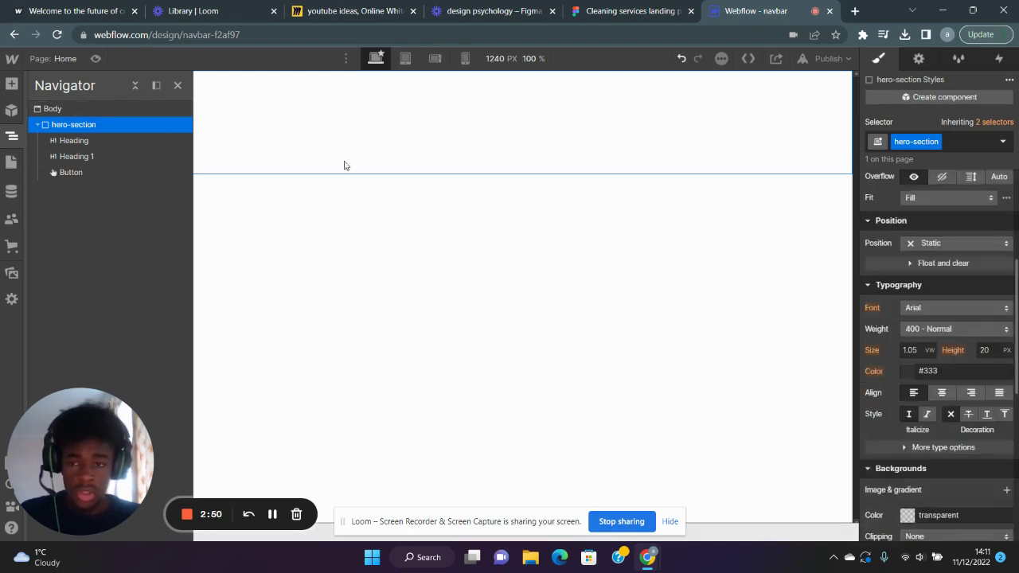
click(128, 140)
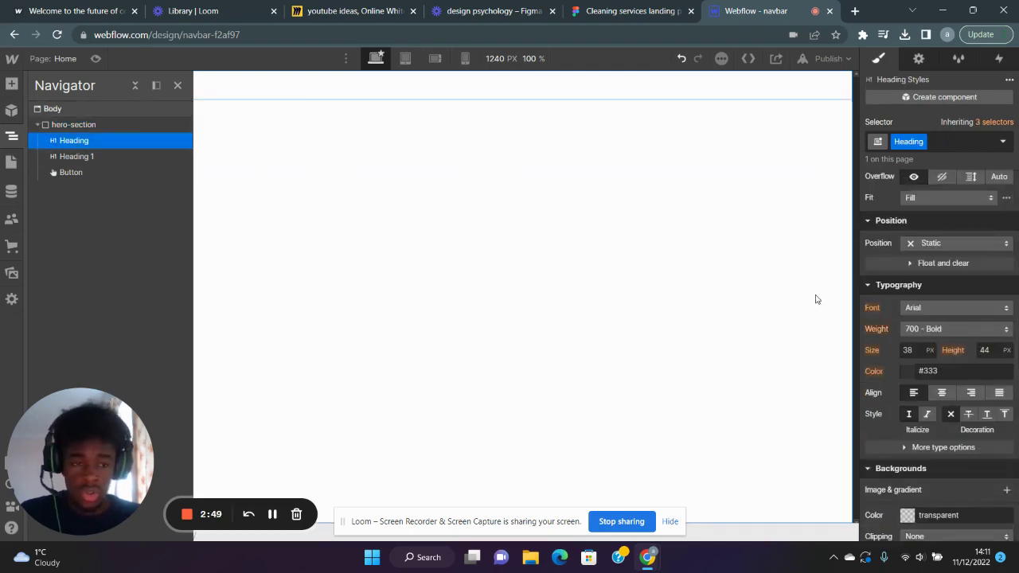
click(908, 351)
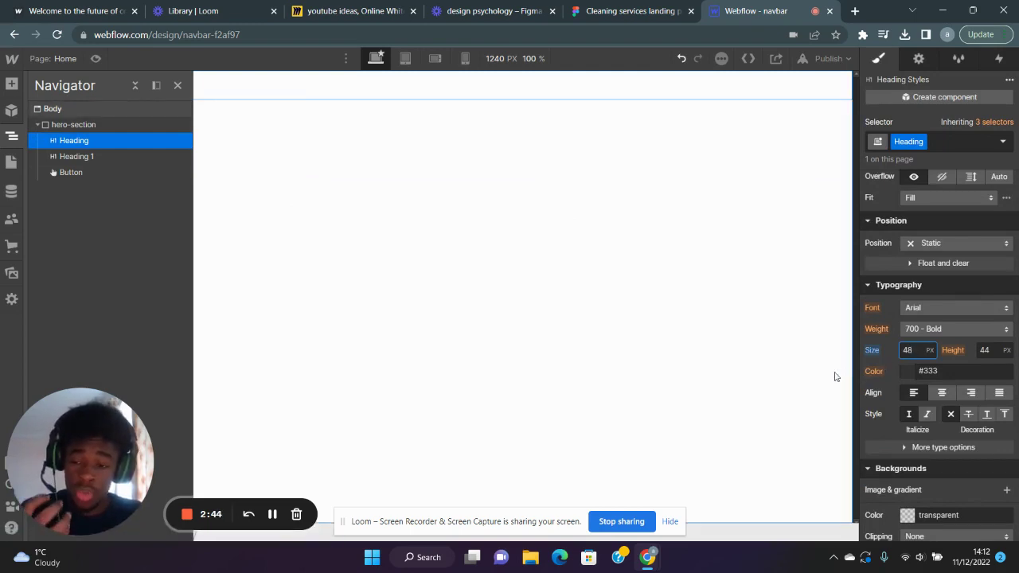
click(93, 124)
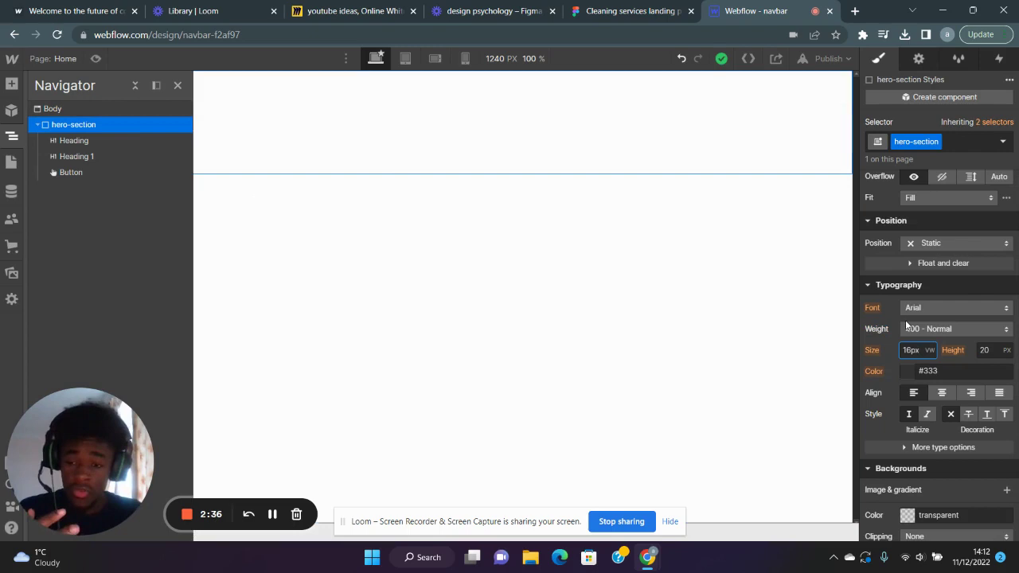
key(Return)
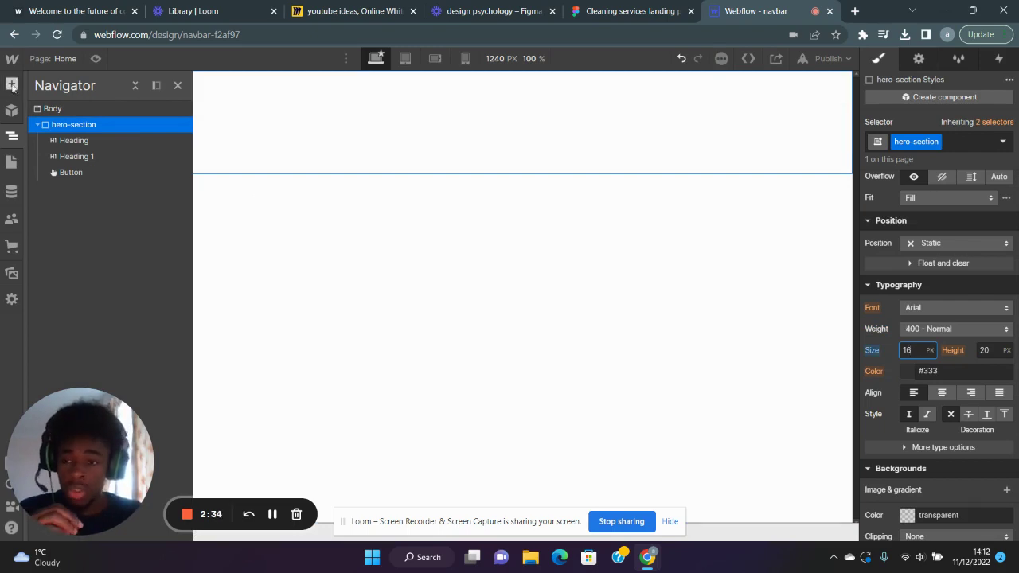
Step: Change the first heading's font size from 3em to 3rem
click(84, 141)
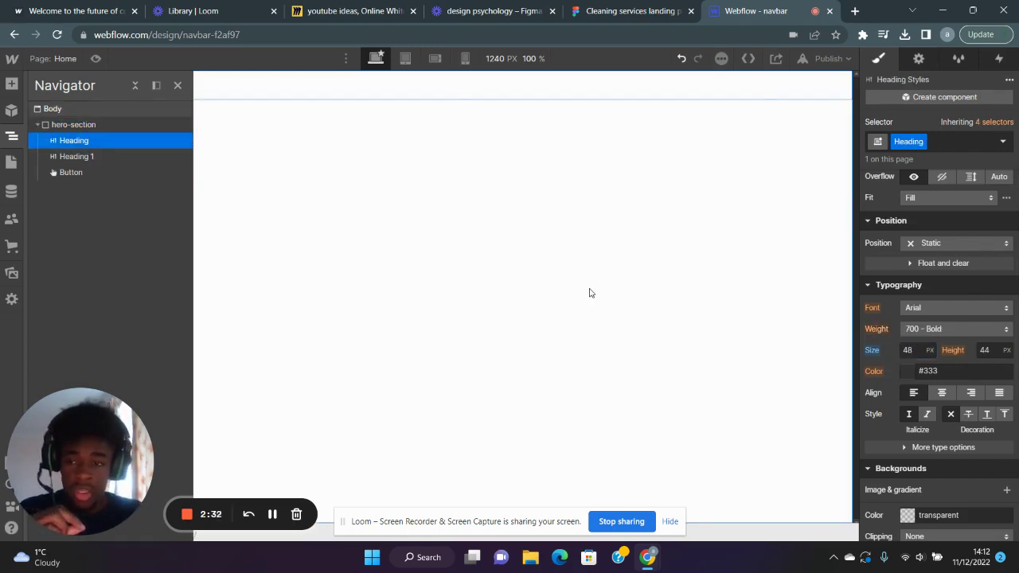
click(11, 136)
click(11, 135)
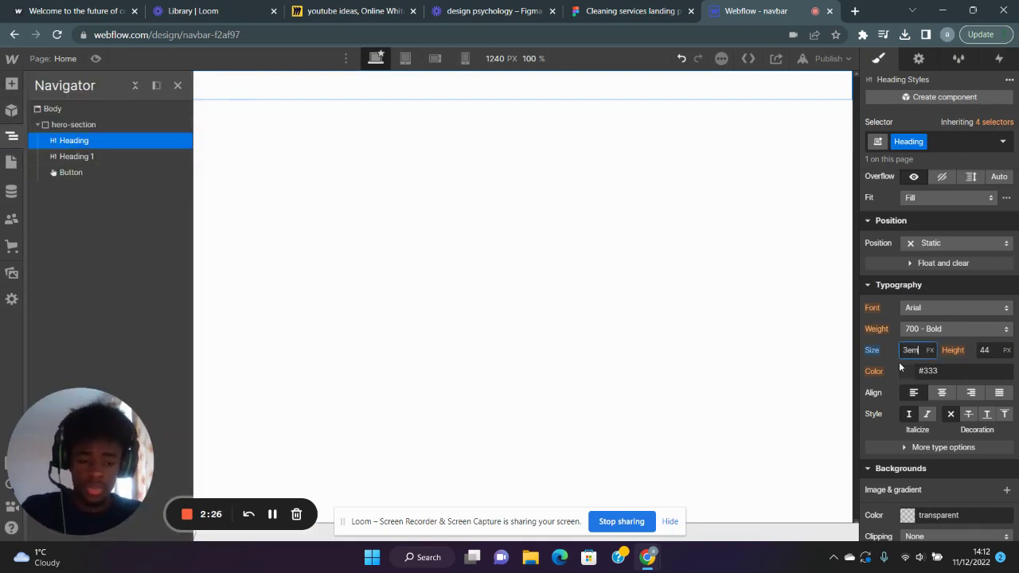
key(BackSpace)
key(BackSpace)
text(re)
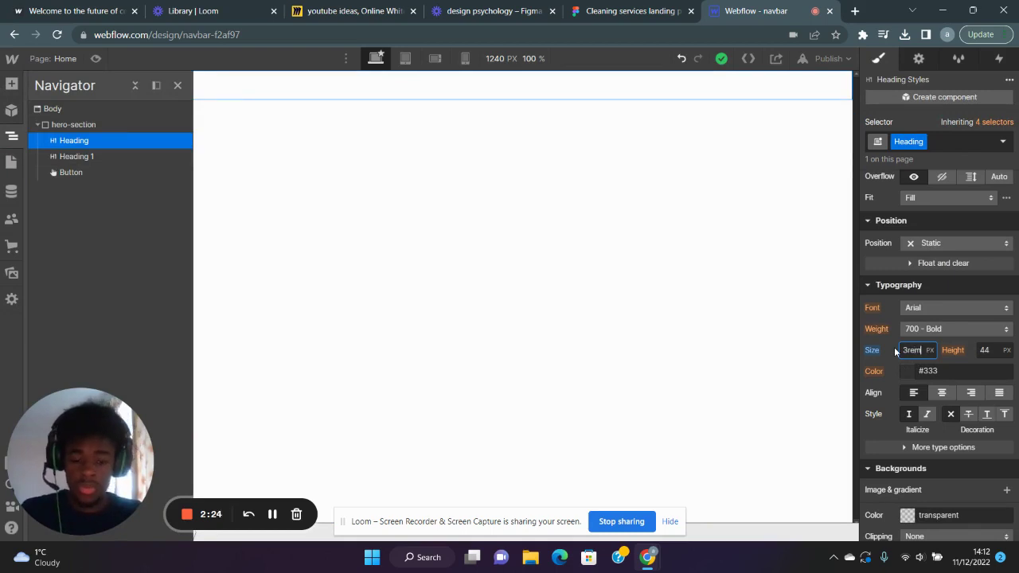
key(Return)
click(800, 321)
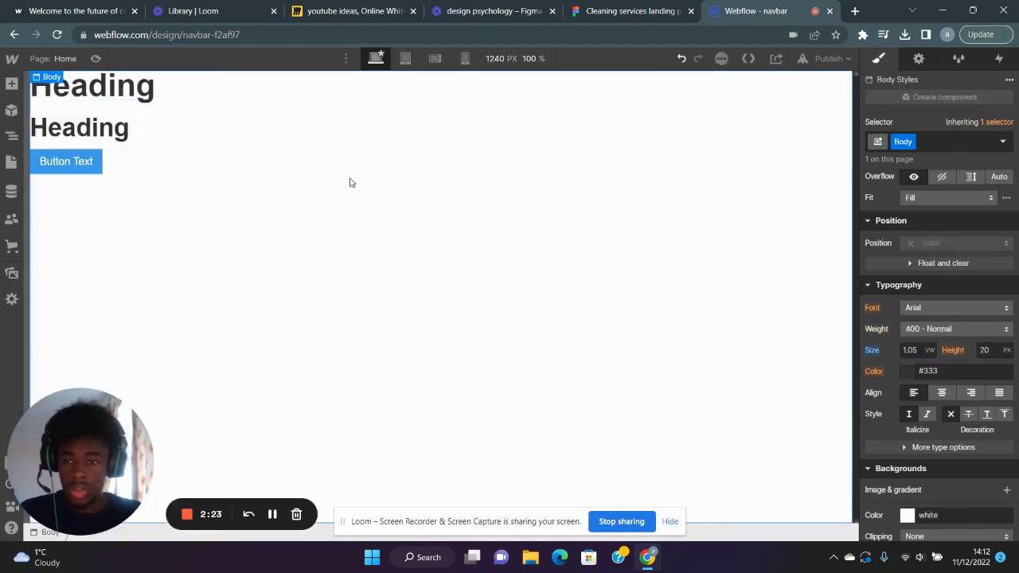
click(128, 92)
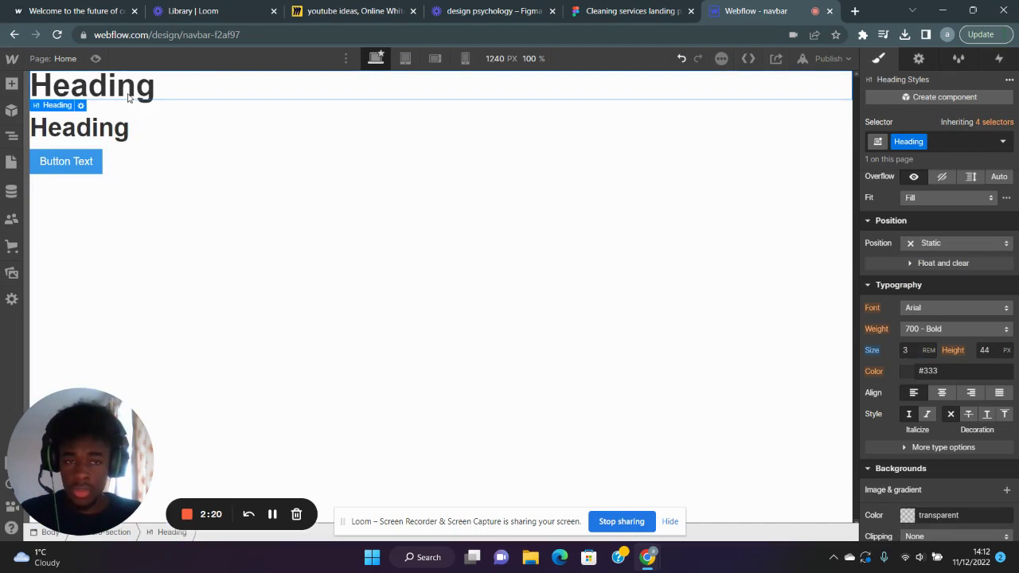
Step: Publish to navbar-f2af97.webflow.io and open the live page in a new tab
click(828, 59)
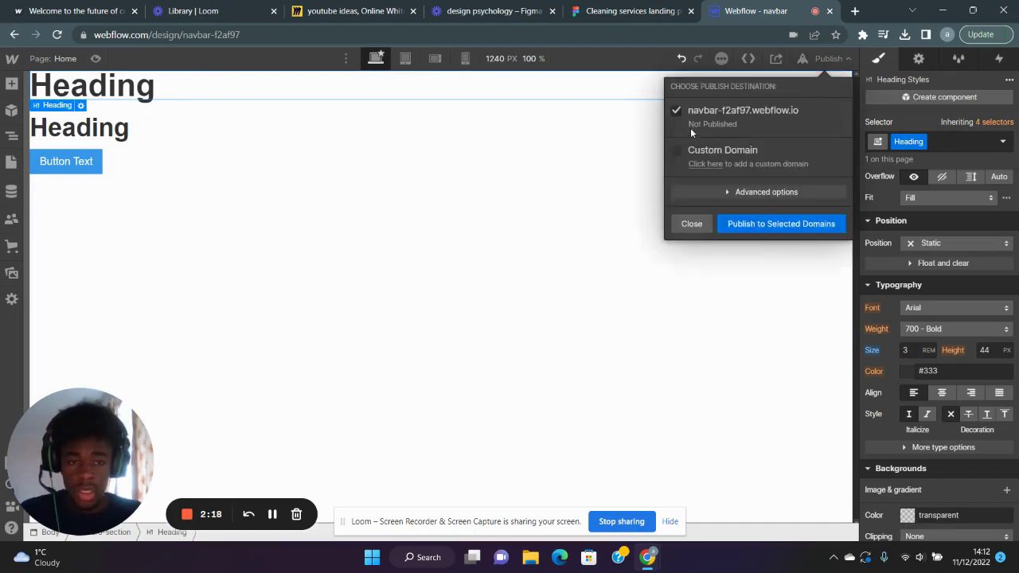
click(772, 223)
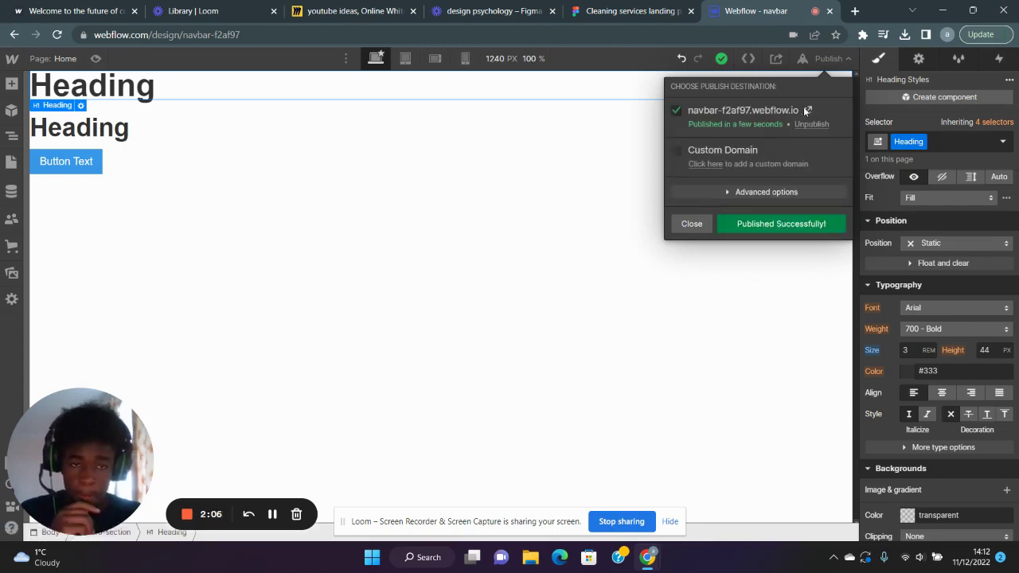
click(804, 111)
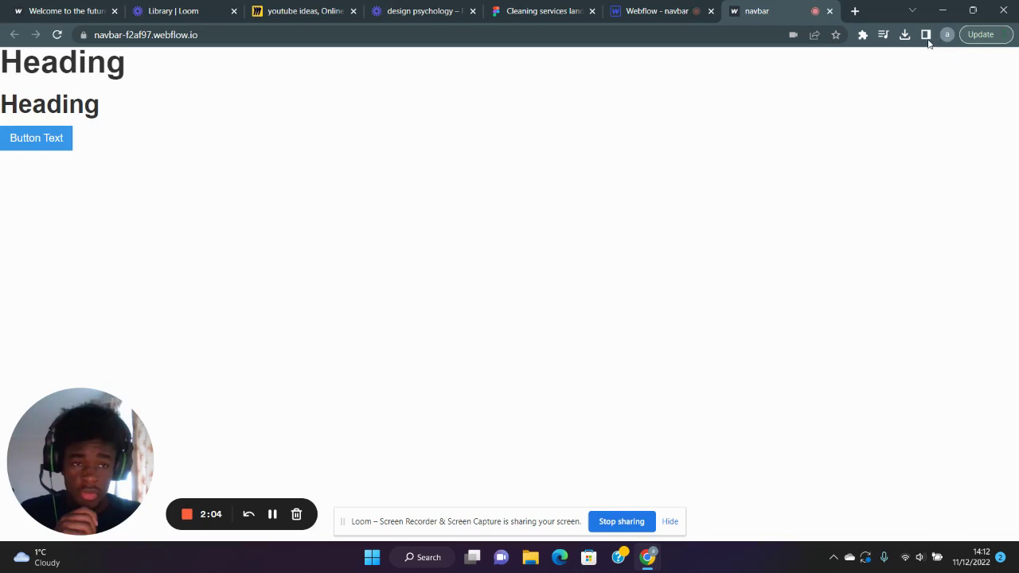
Step: Use WhatFont to read the live heading's Arial 700, 48px, #333333 font, then return
click(863, 36)
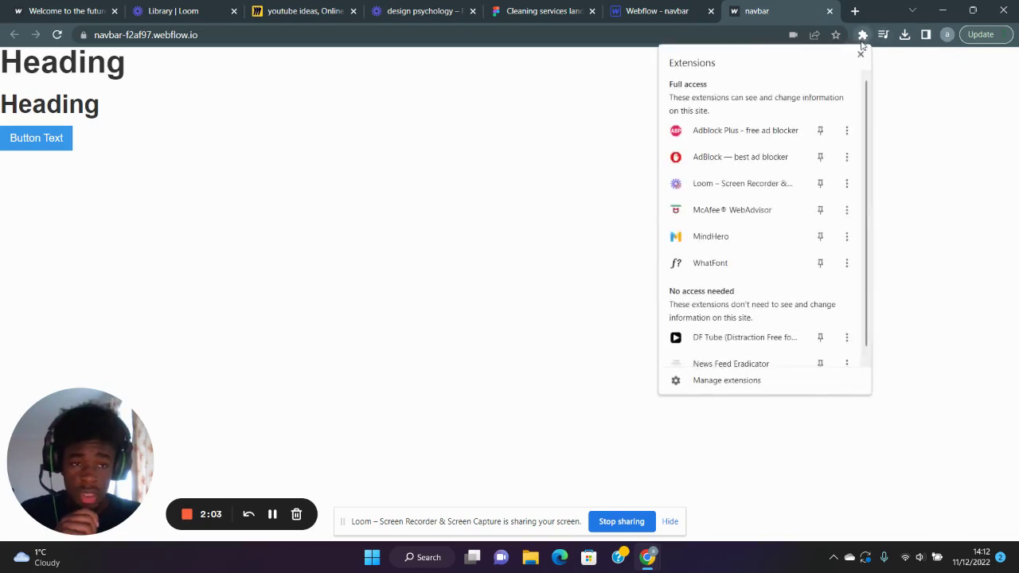
click(716, 264)
click(106, 68)
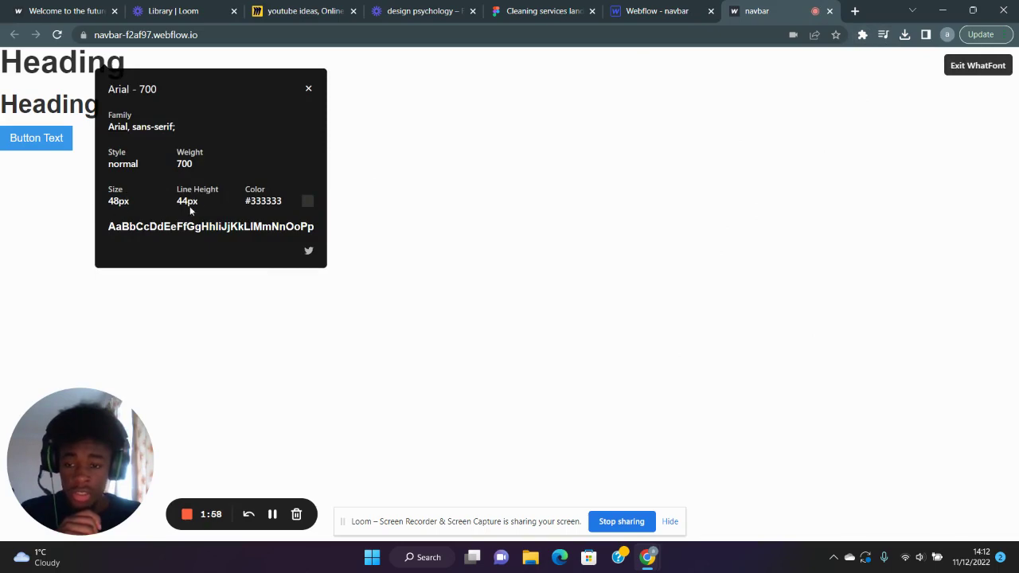
click(655, 11)
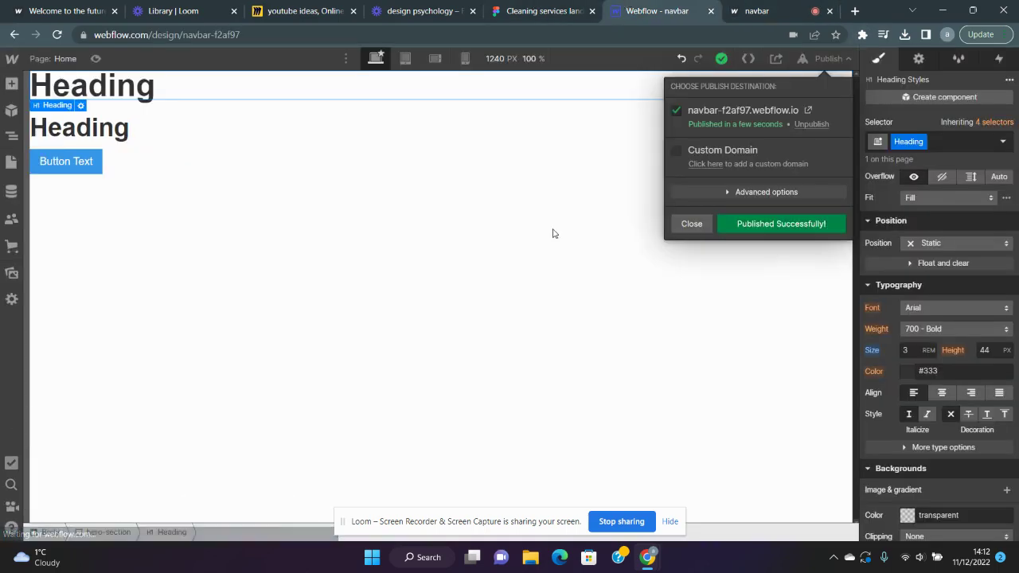
Step: In Figma, read the hero paragraph's 16px text size
click(527, 10)
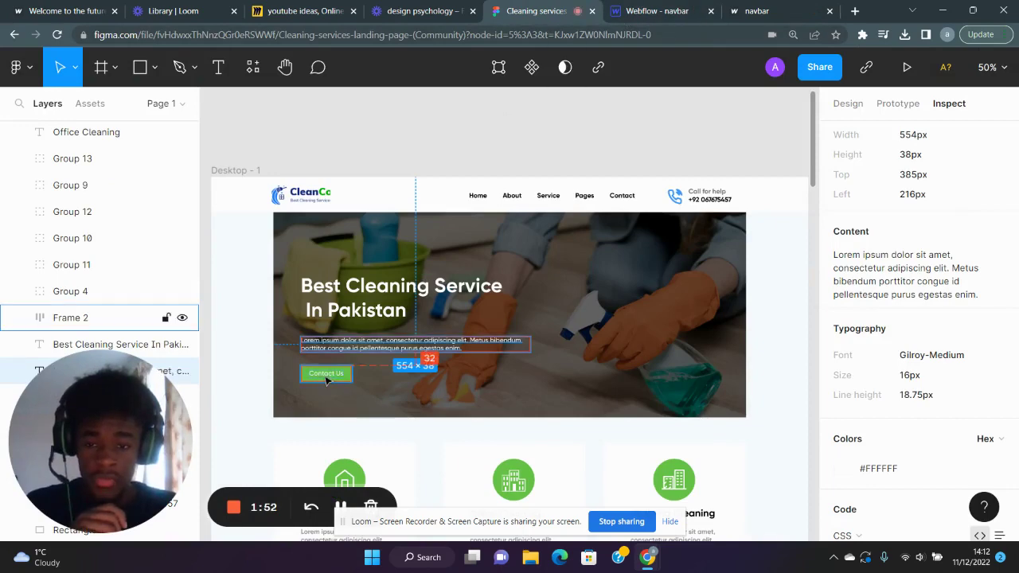
click(382, 315)
click(367, 349)
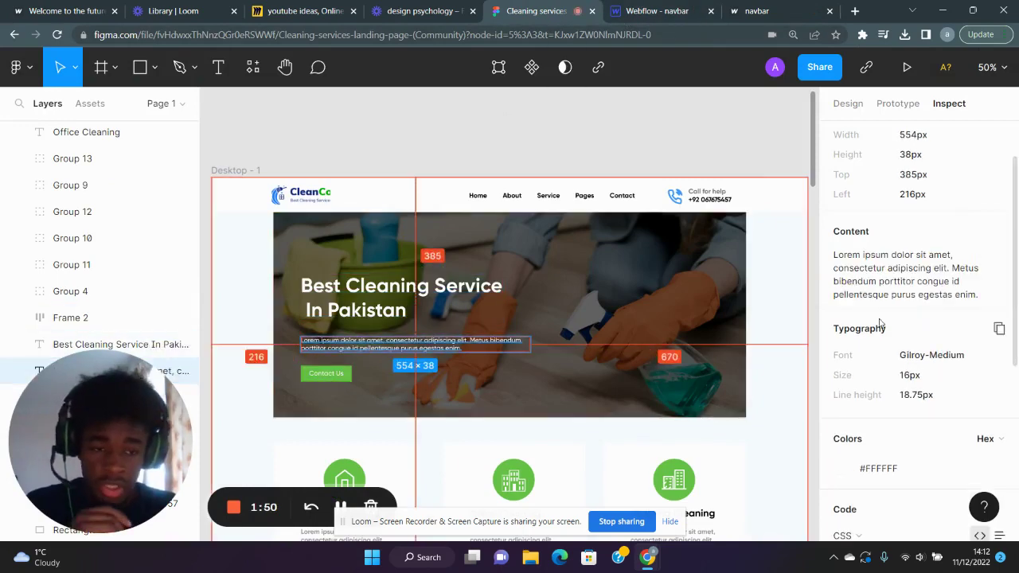
scroll(928, 239, down, 2)
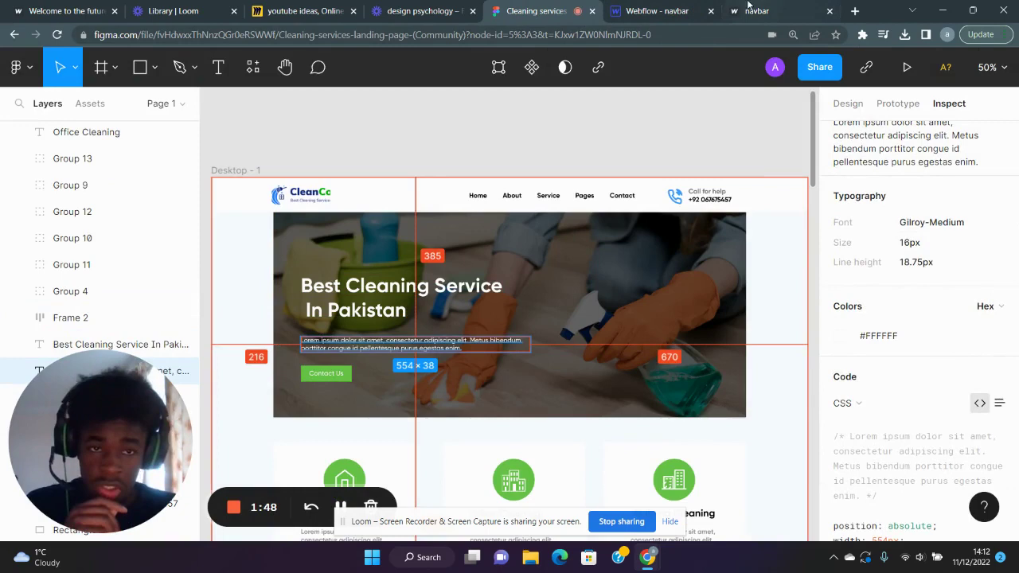
Step: Set the second Webflow heading's size to 1rem and close the published site tab
click(660, 9)
click(316, 123)
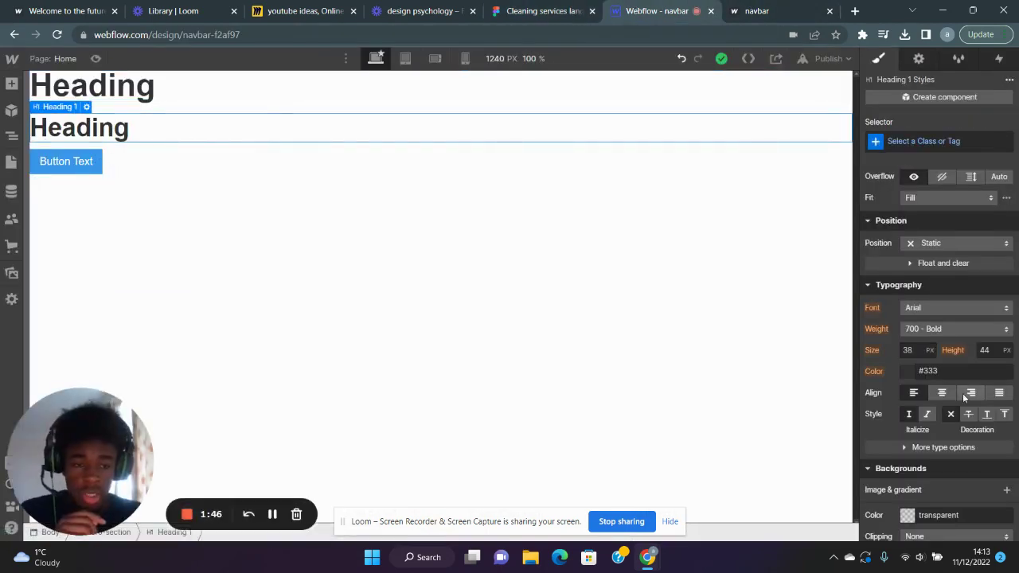
click(908, 350)
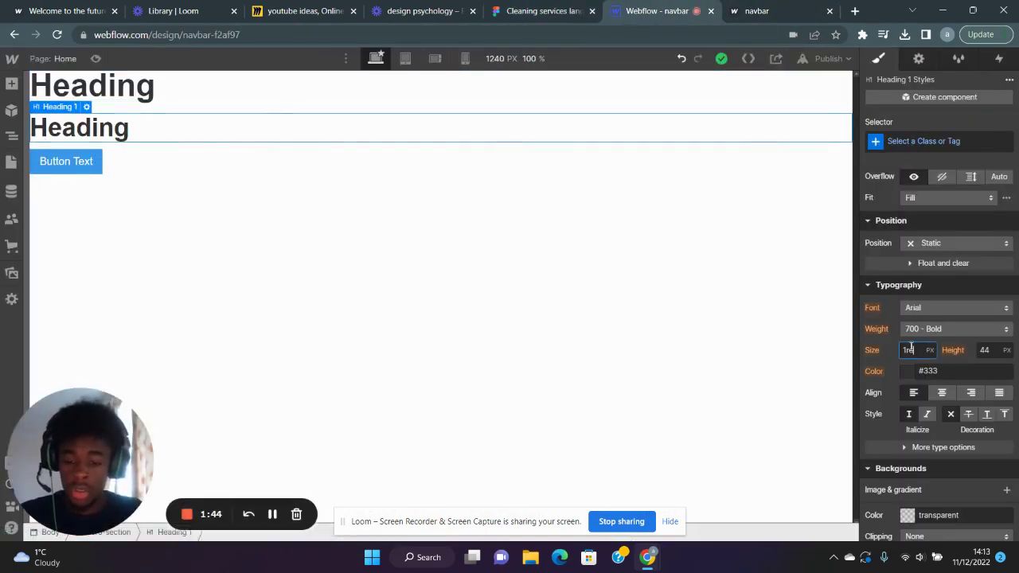
text(1rem)
key(Return)
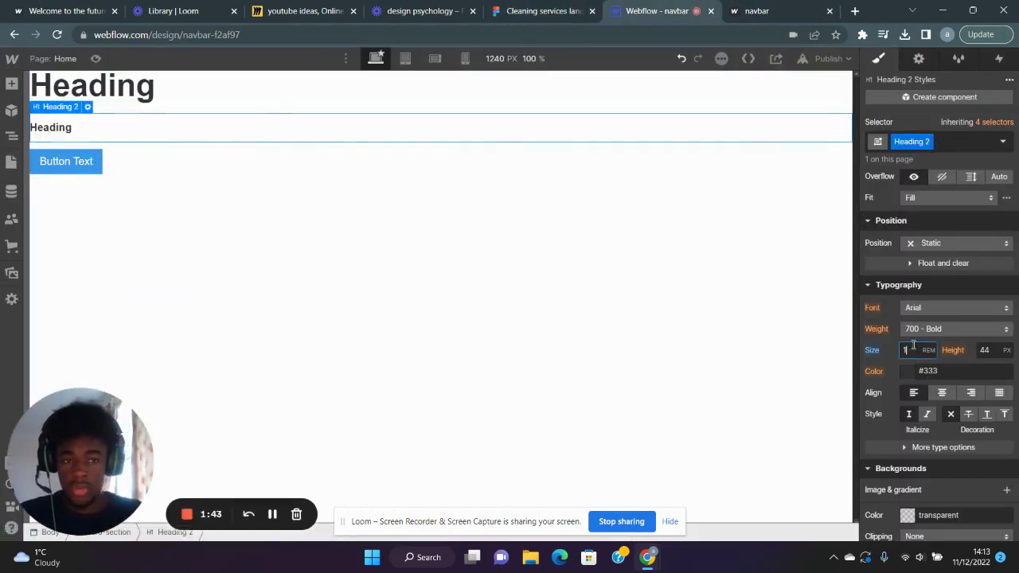
click(829, 11)
click(613, 11)
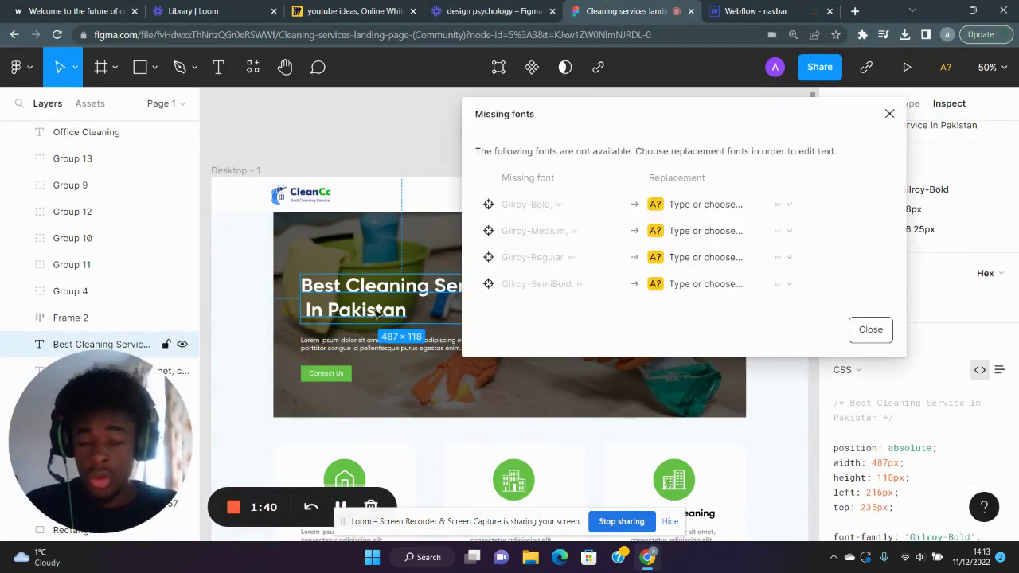
Step: Dismiss missing-font warnings while inspecting the hero heading, paragraph and House cleaning card text
click(889, 115)
double_click(370, 299)
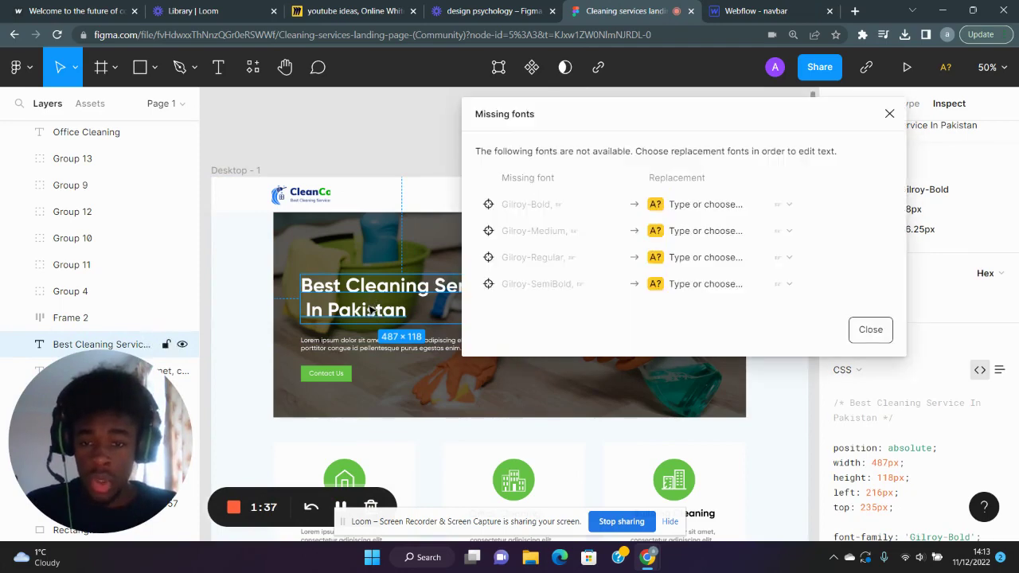
click(363, 348)
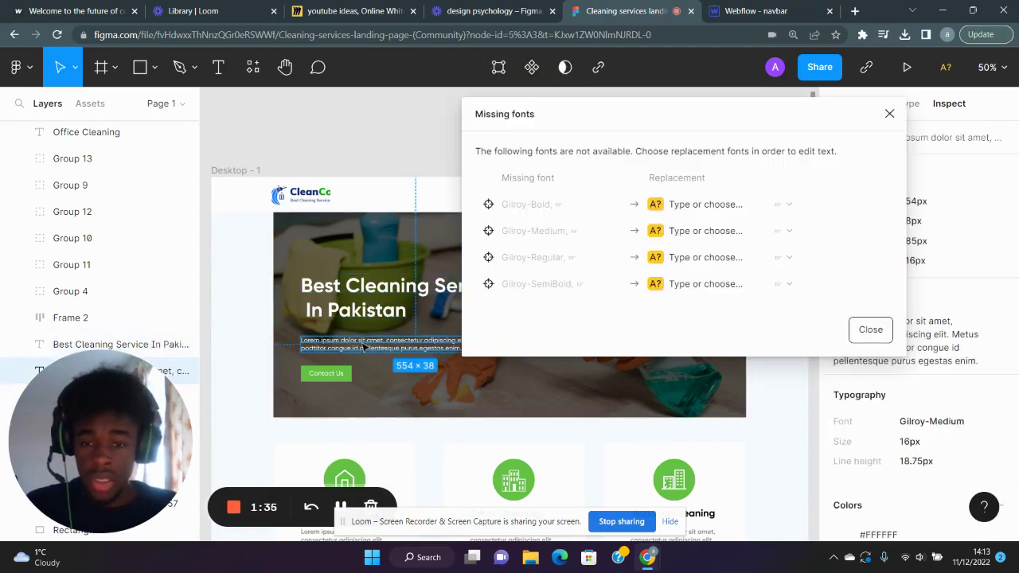
click(888, 114)
scroll(477, 319, down, 3)
click(358, 389)
click(362, 389)
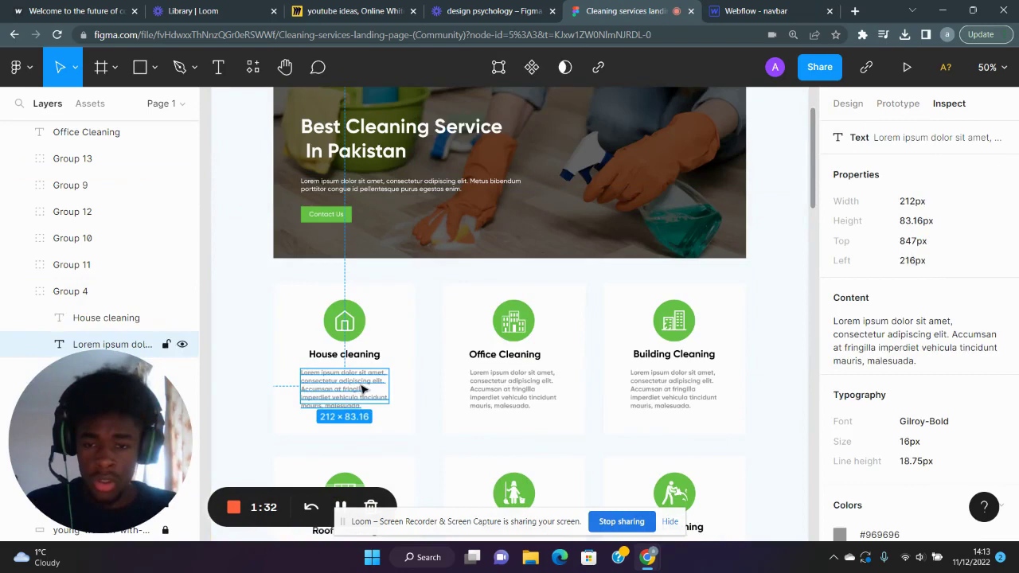
double_click(362, 388)
click(888, 113)
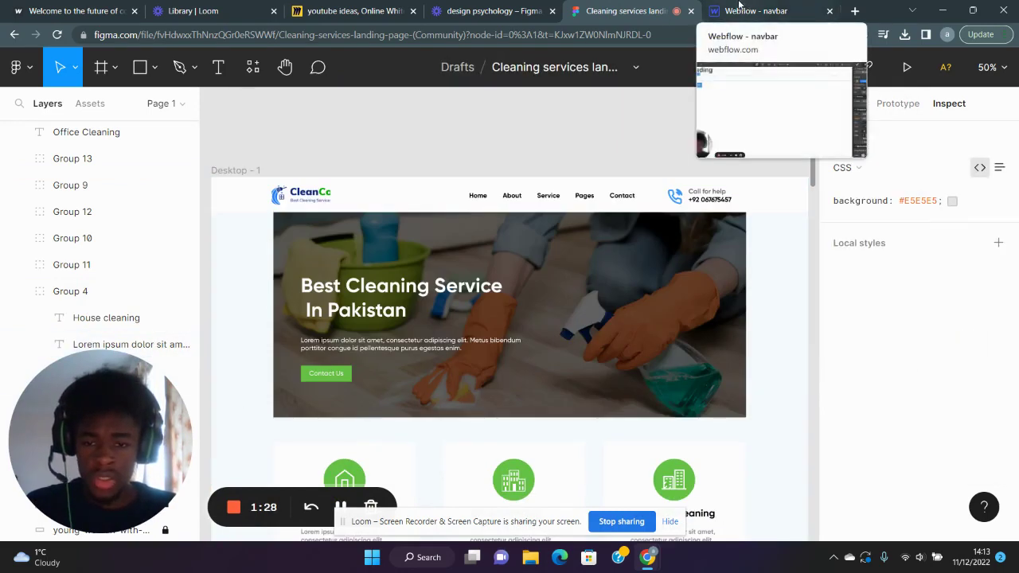
click(748, 11)
Step: Retitle the top heading 'Best cleaning service in pakistan'
click(96, 91)
double_click(96, 91)
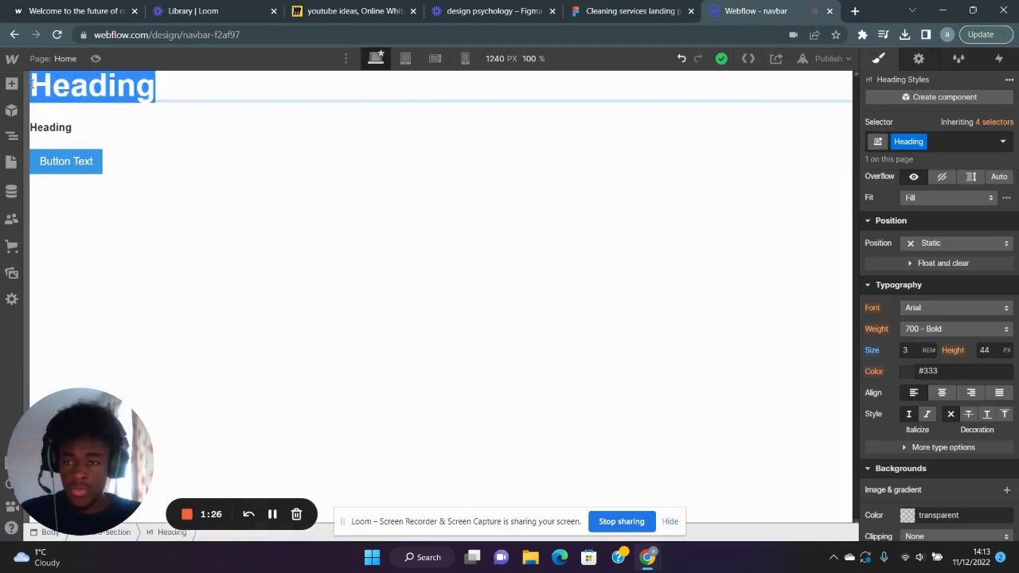
text(Best cle)
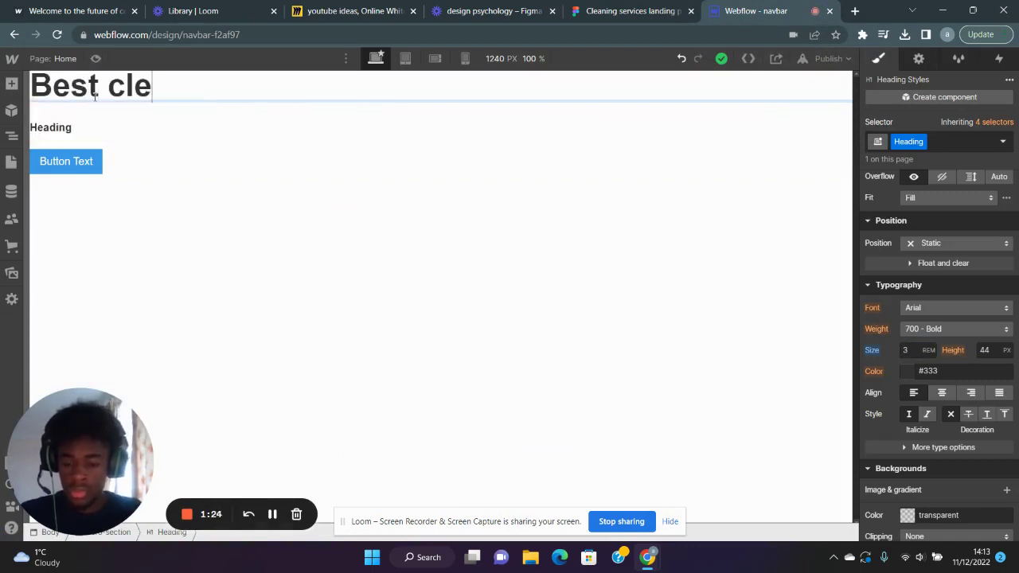
text(aning service )
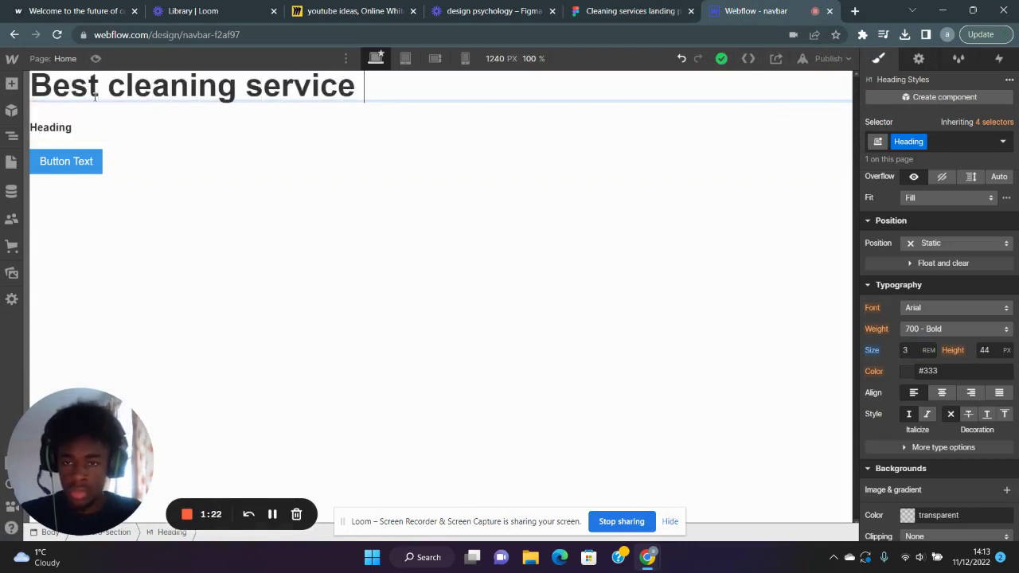
text(in pakistan)
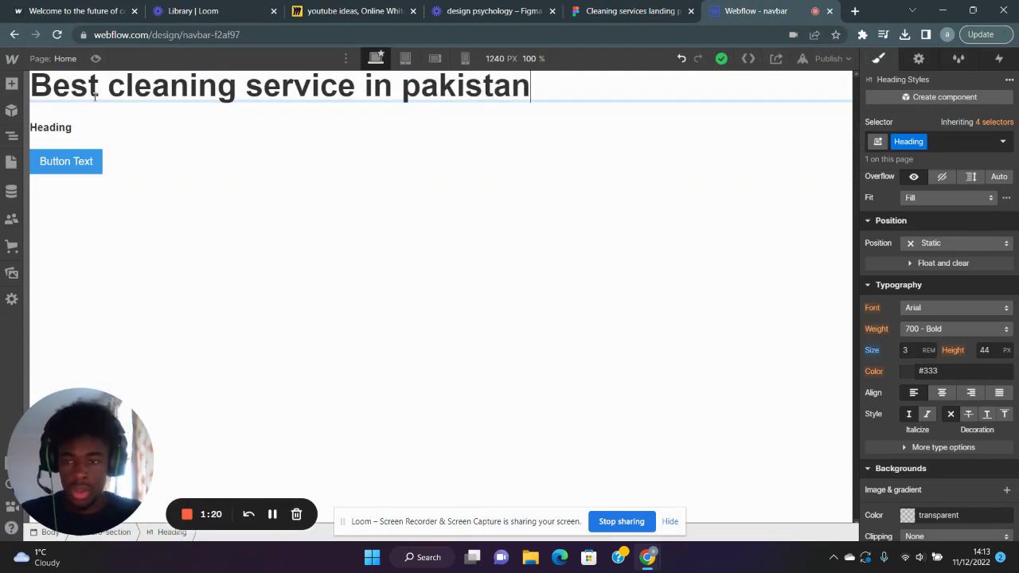
Step: Browse the Navigator and the Add panel's Elements list
click(7, 145)
click(12, 83)
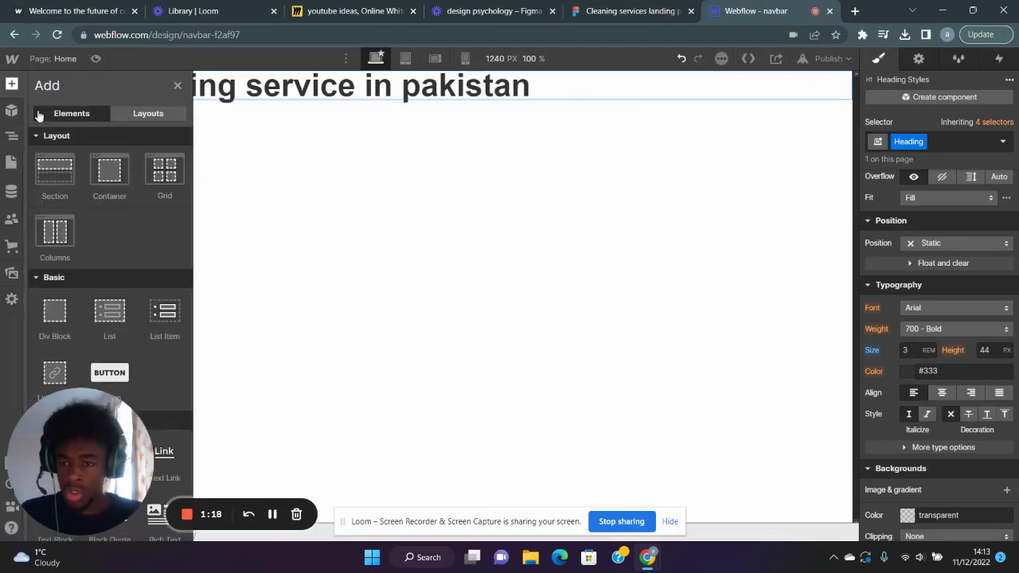
scroll(104, 176, down, 5)
scroll(104, 175, down, 5)
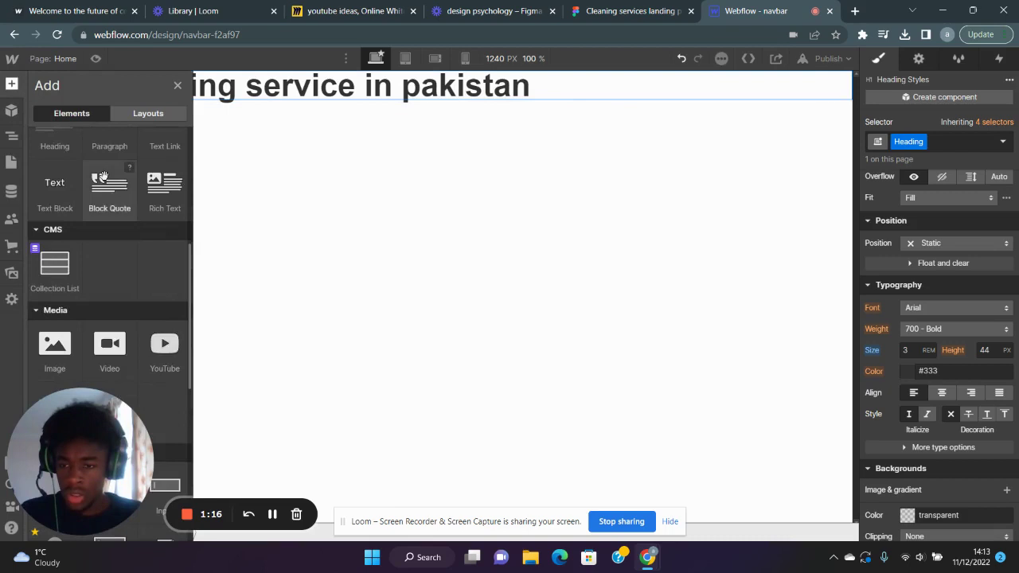
scroll(107, 191, down, 3)
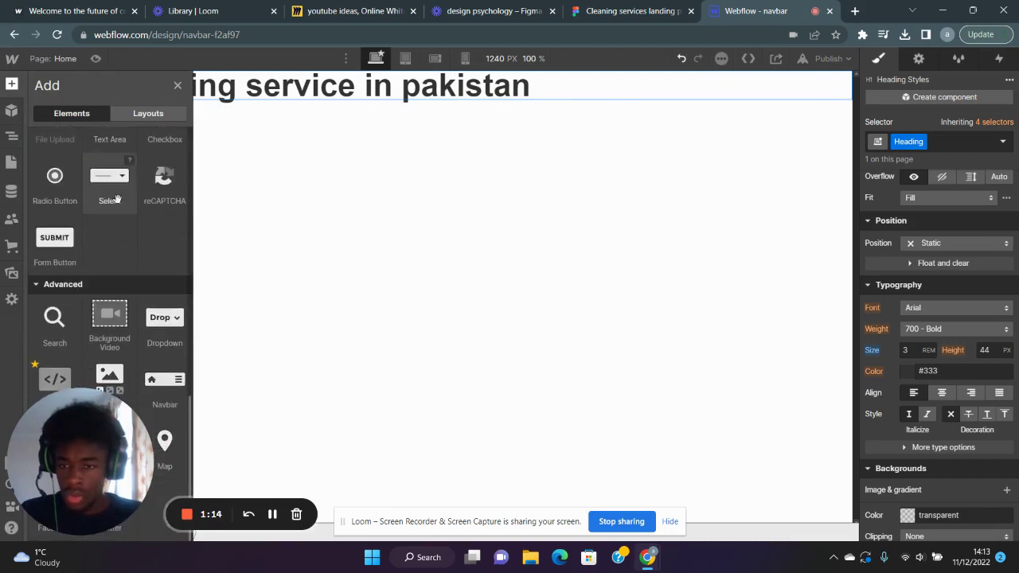
scroll(135, 270, up, 10)
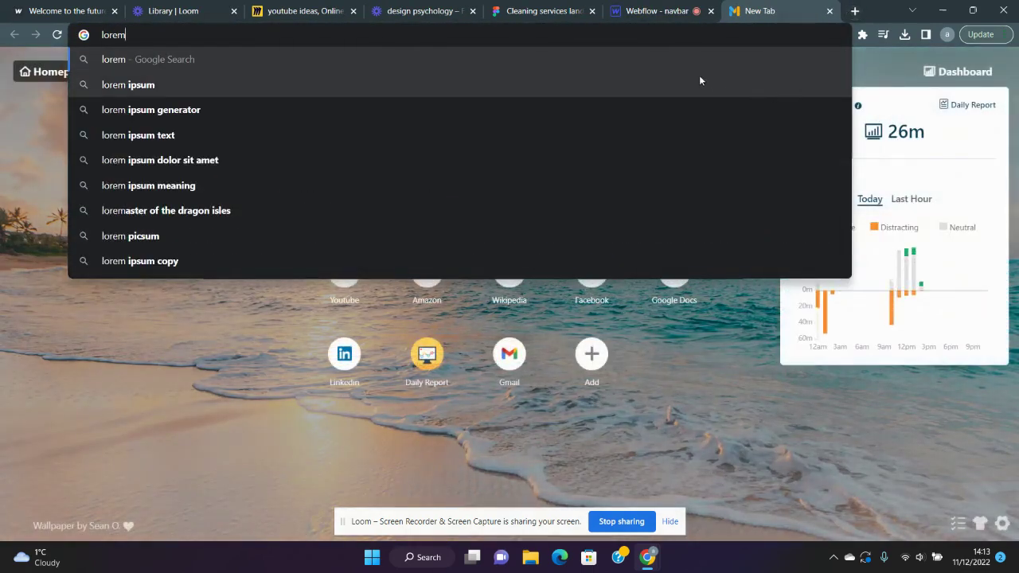
Step: Generate lorem ipsum paragraphs on lipsum.com and select the opening line of text
click(699, 84)
click(252, 194)
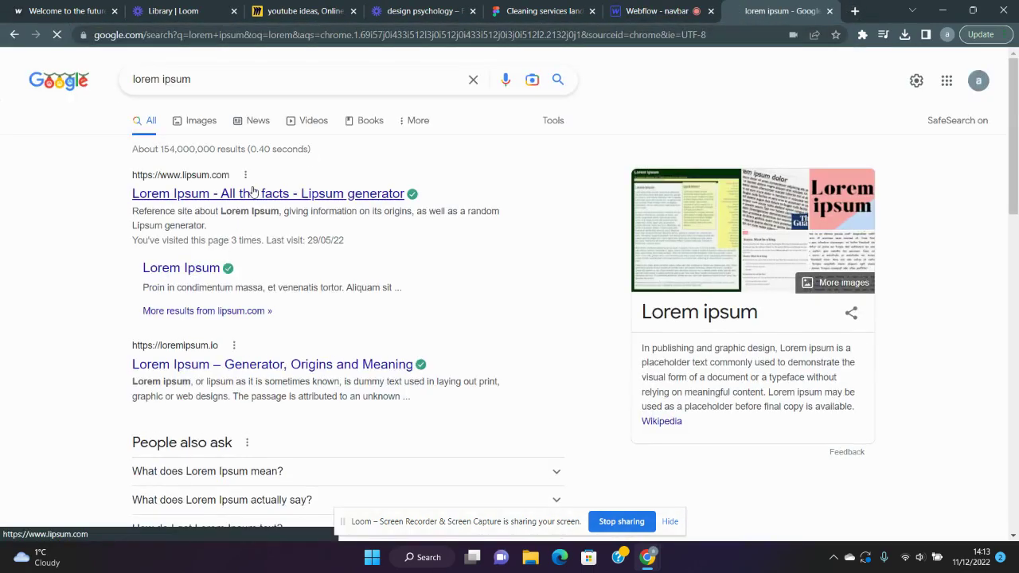
scroll(250, 344, down, 15)
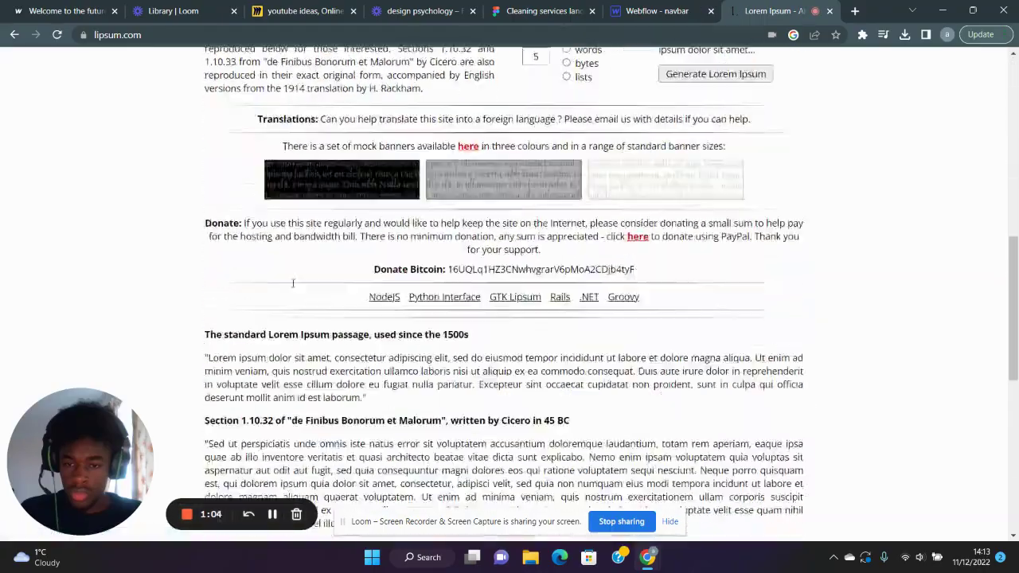
scroll(314, 266, up, 15)
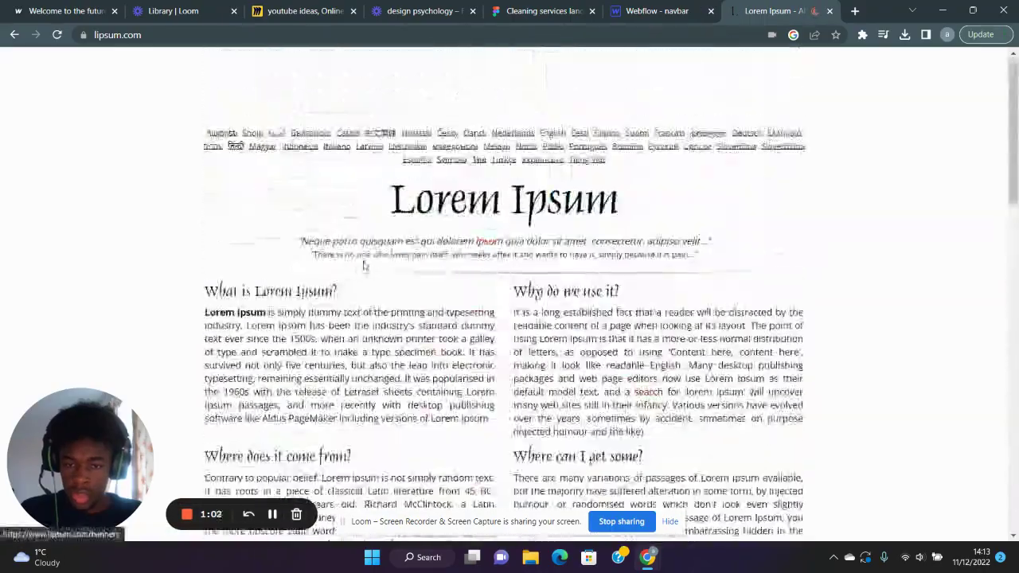
scroll(393, 256, down, 6)
click(726, 158)
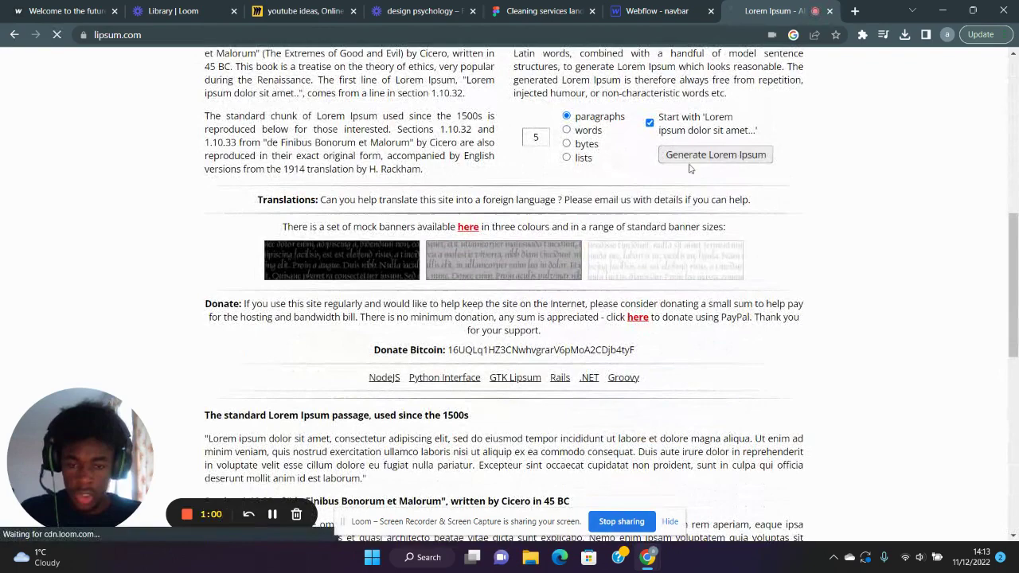
drag(226, 293, 252, 306)
key(ctrl+c)
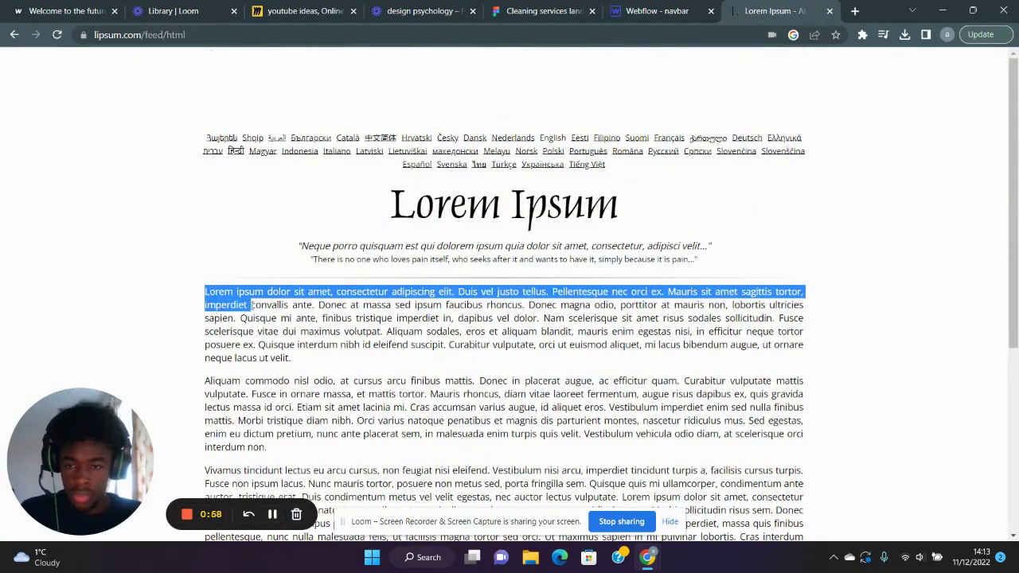
Step: Paste the copied lorem ipsum line over the Heading placeholder under the title in Webflow
click(647, 8)
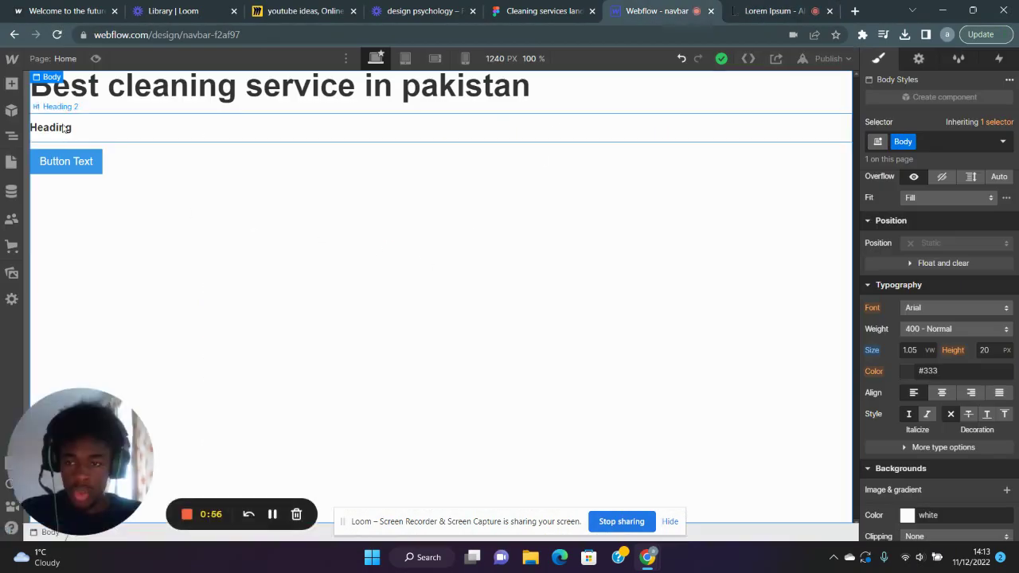
click(35, 129)
double_click(35, 129)
key(ctrl+v)
click(250, 239)
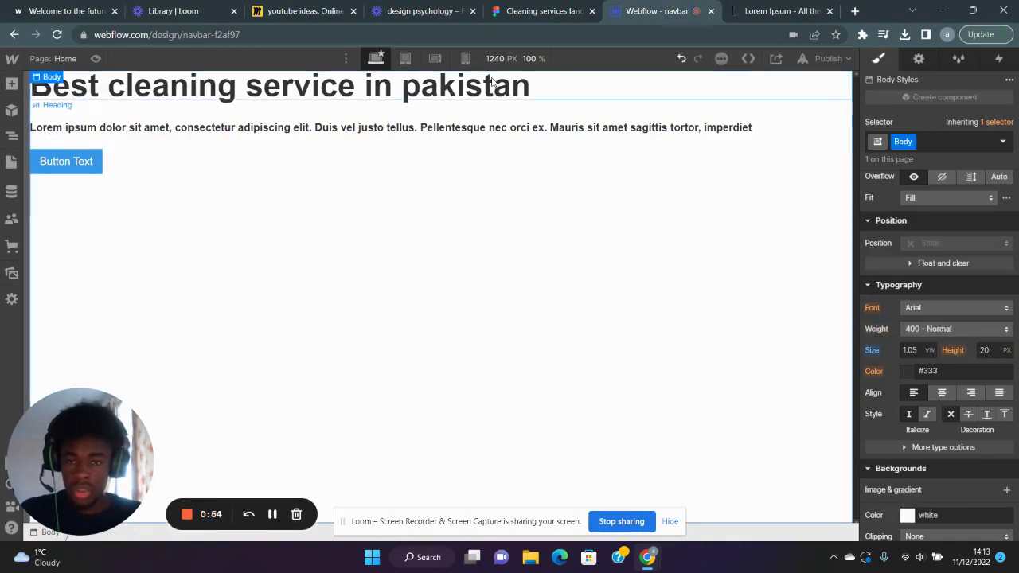
click(544, 11)
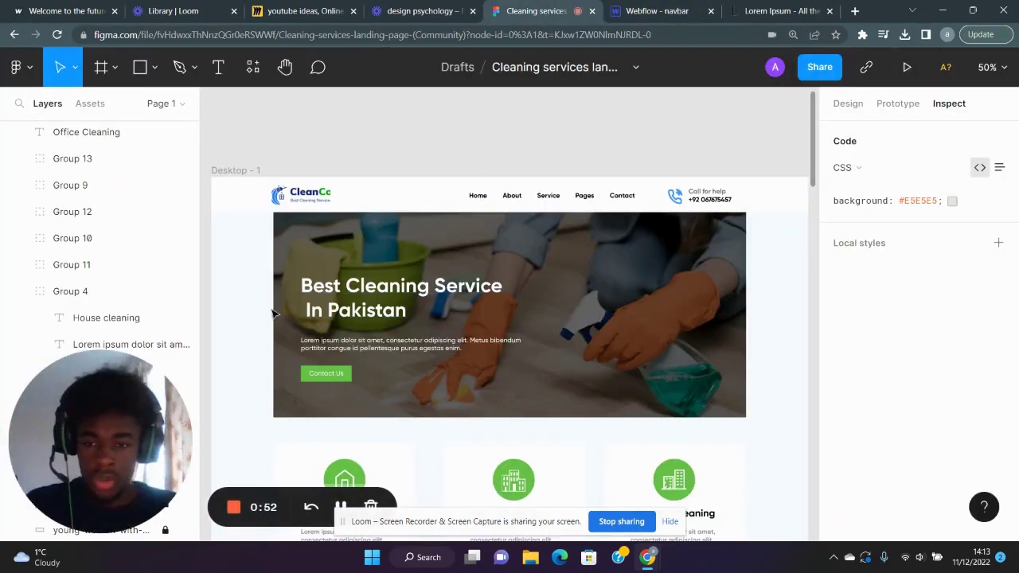
Step: In Figma's Inspect panel, read the hero heading's, Call for help text's and CleanCo logo's positions
click(402, 298)
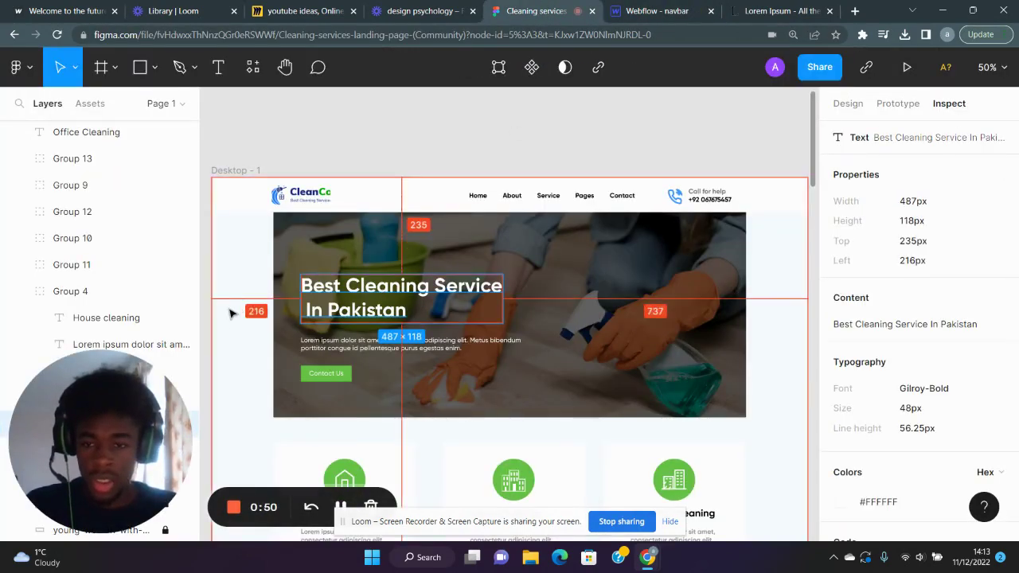
click(272, 317)
click(309, 312)
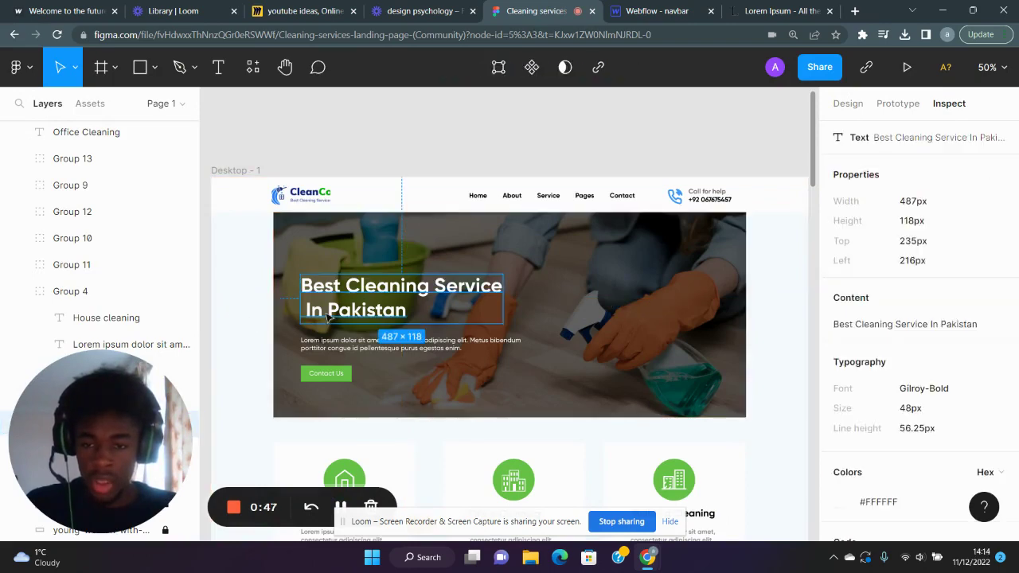
click(257, 324)
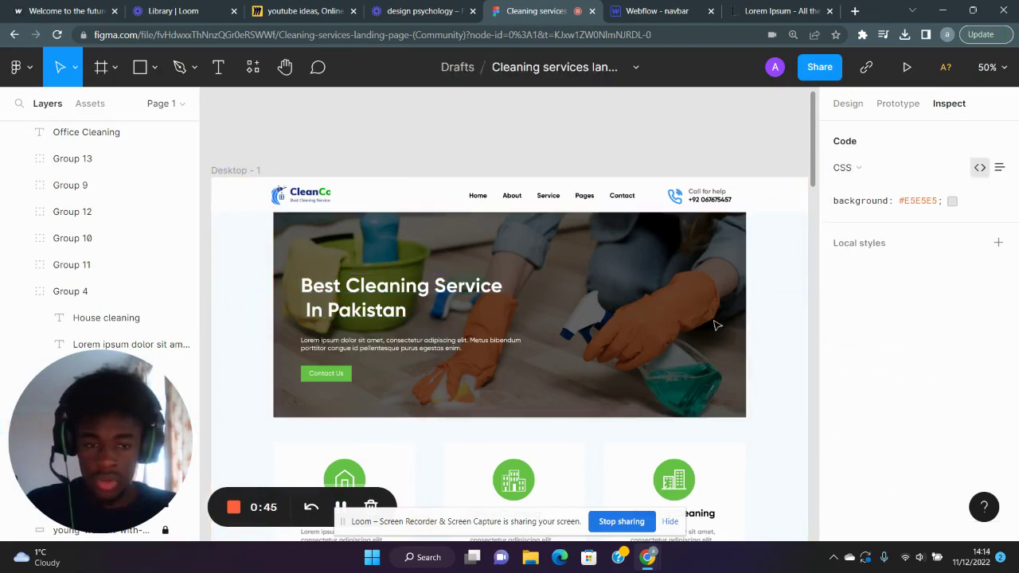
click(721, 202)
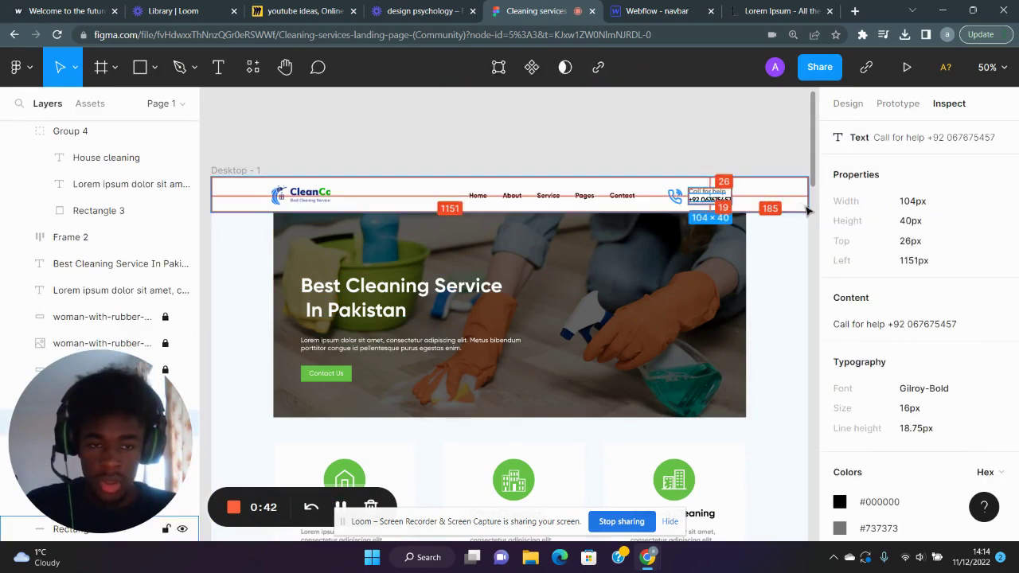
click(302, 197)
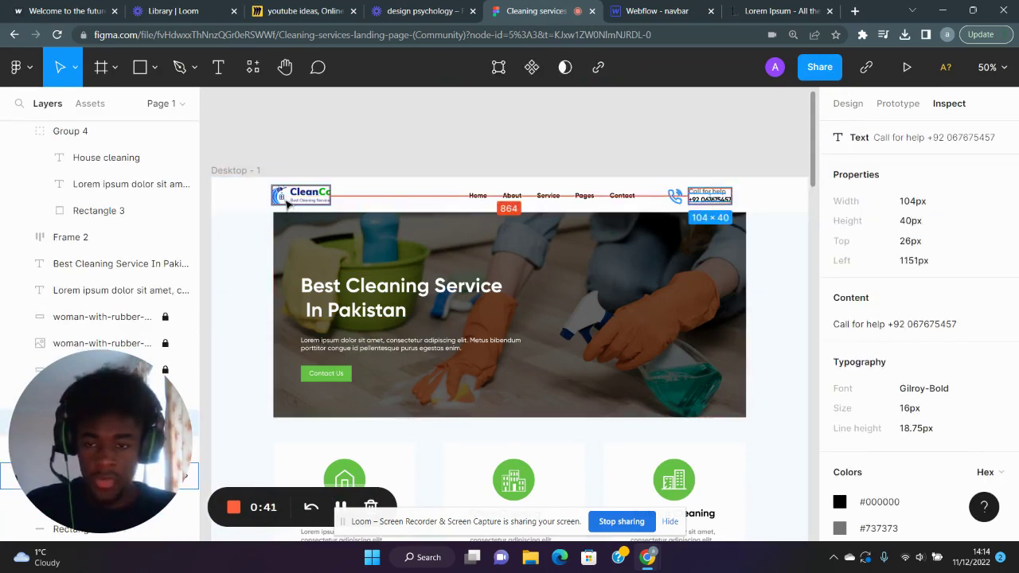
click(238, 223)
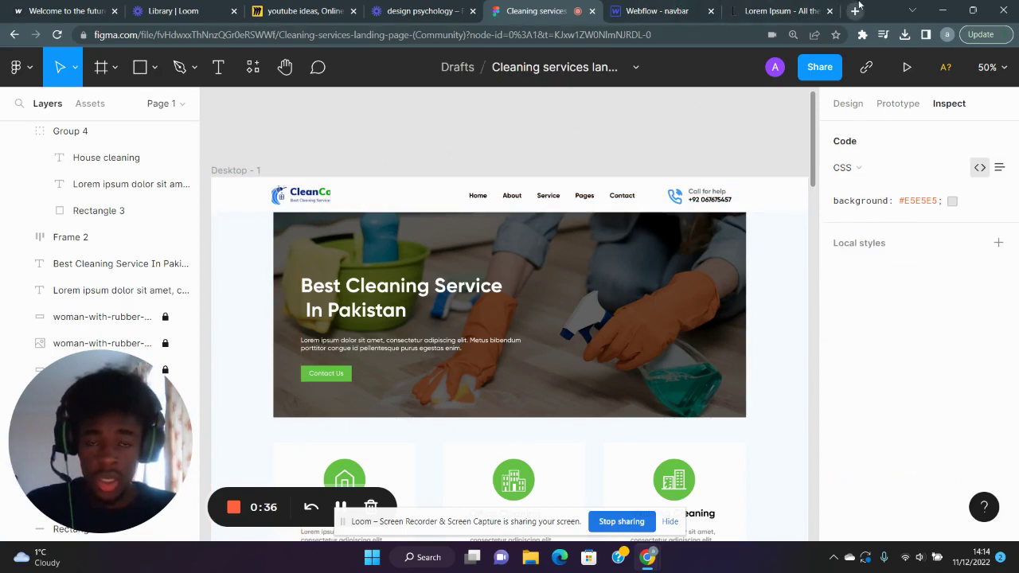
Step: Calculate 150/16 in a new browser tab to convert the spacing to rem
click(857, 9)
text(150/1)
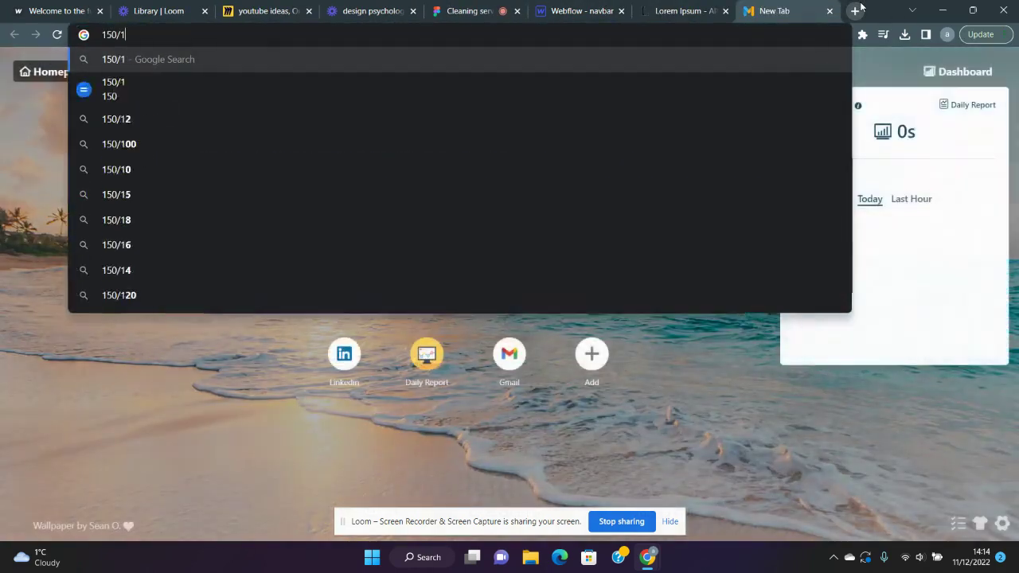
text(6)
key(Return)
Step: Select hero-section in the Navigator and set its left and right padding to 9.375rem
click(566, 11)
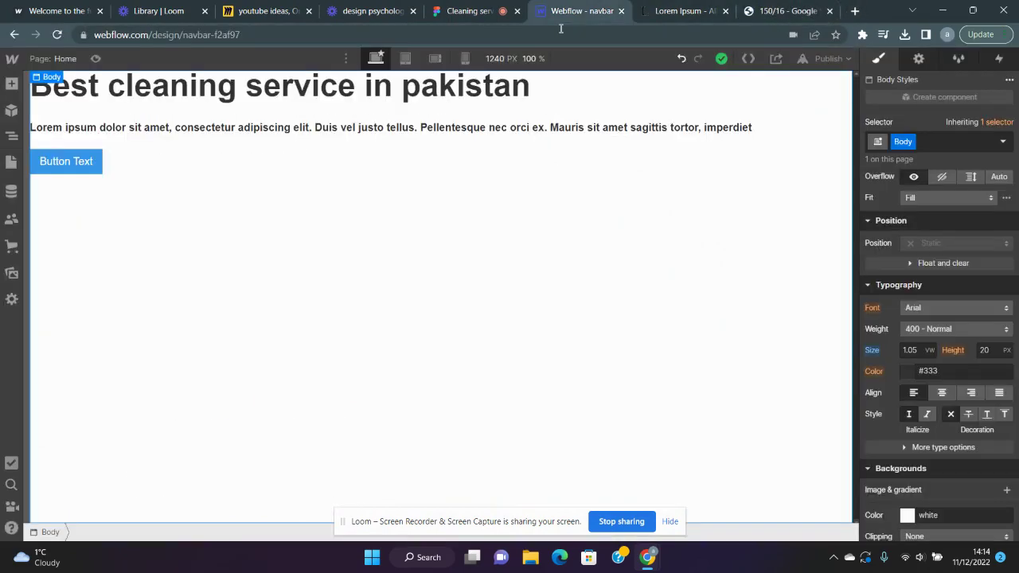
click(12, 135)
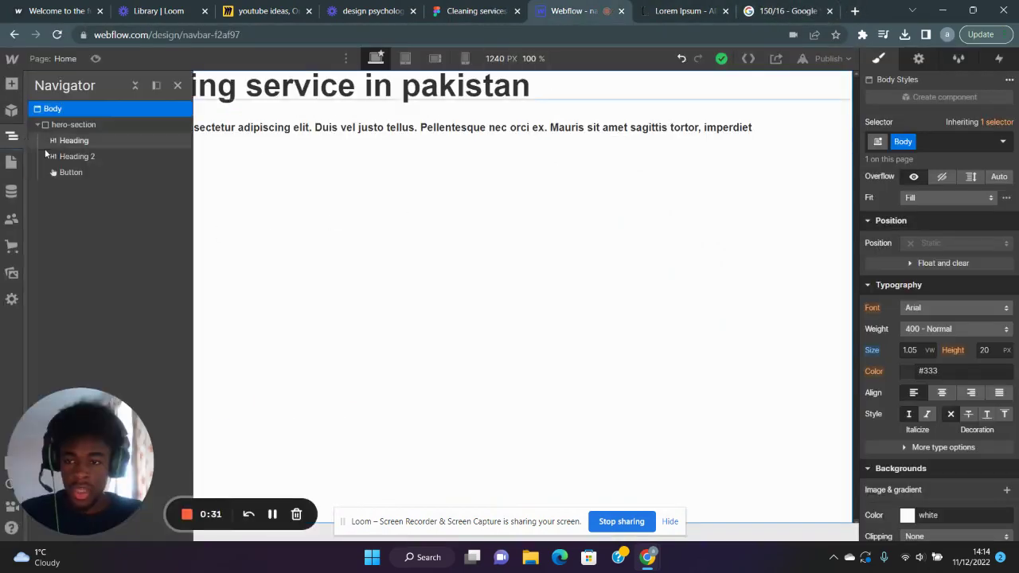
click(78, 125)
scroll(908, 278, up, 5)
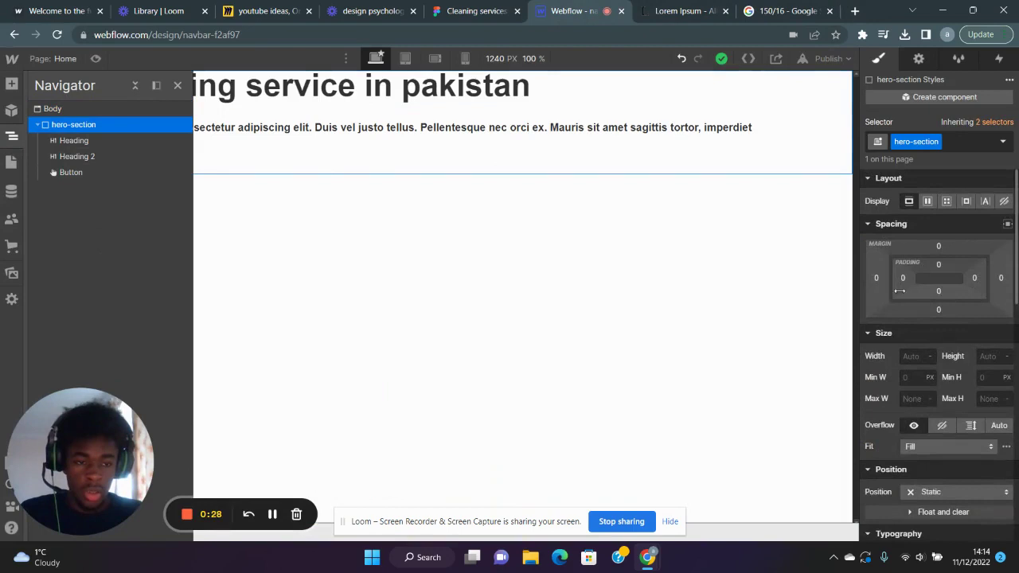
click(904, 277)
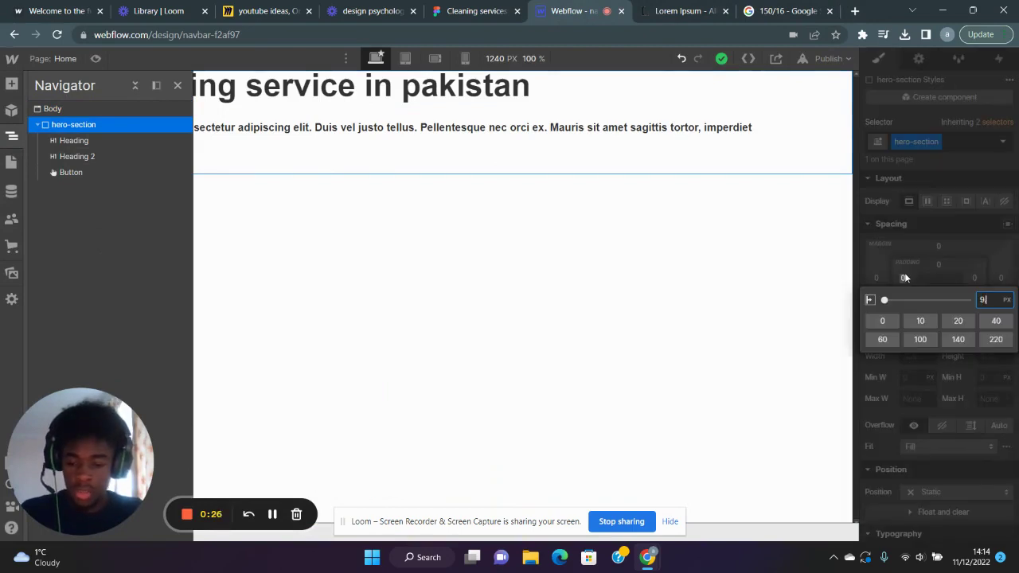
key(Return)
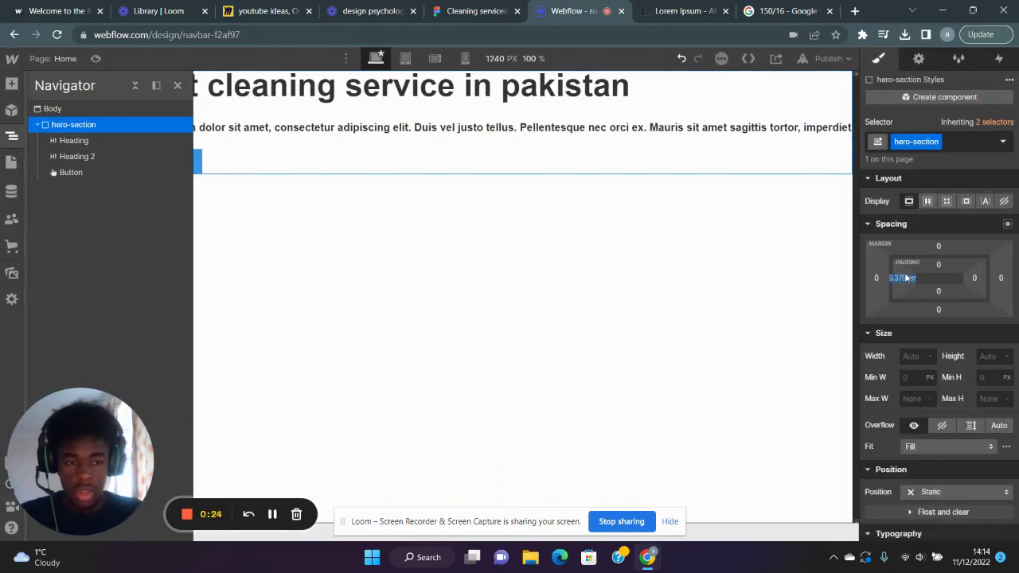
click(973, 278)
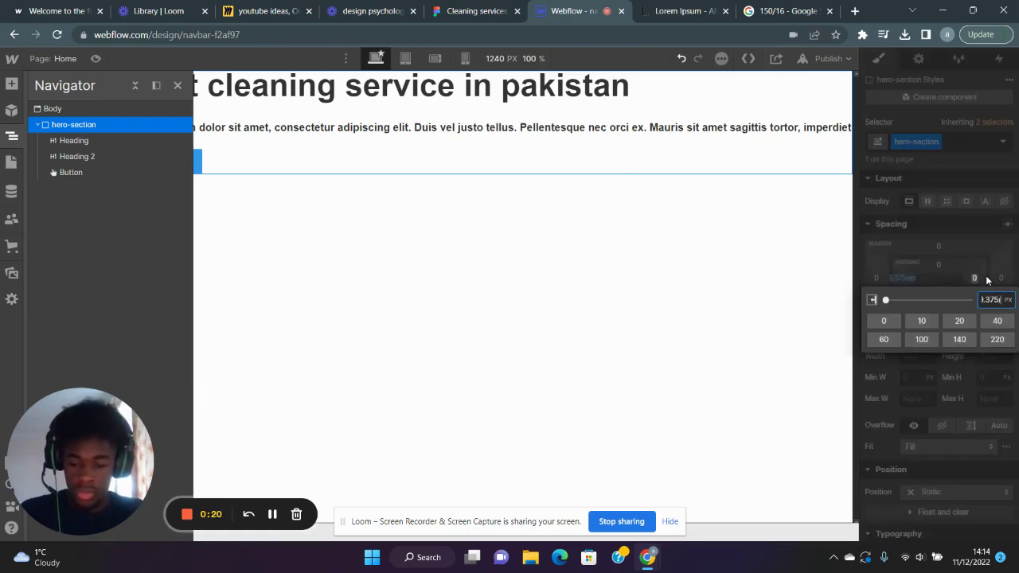
text(7.5rem)
key(Return)
click(667, 307)
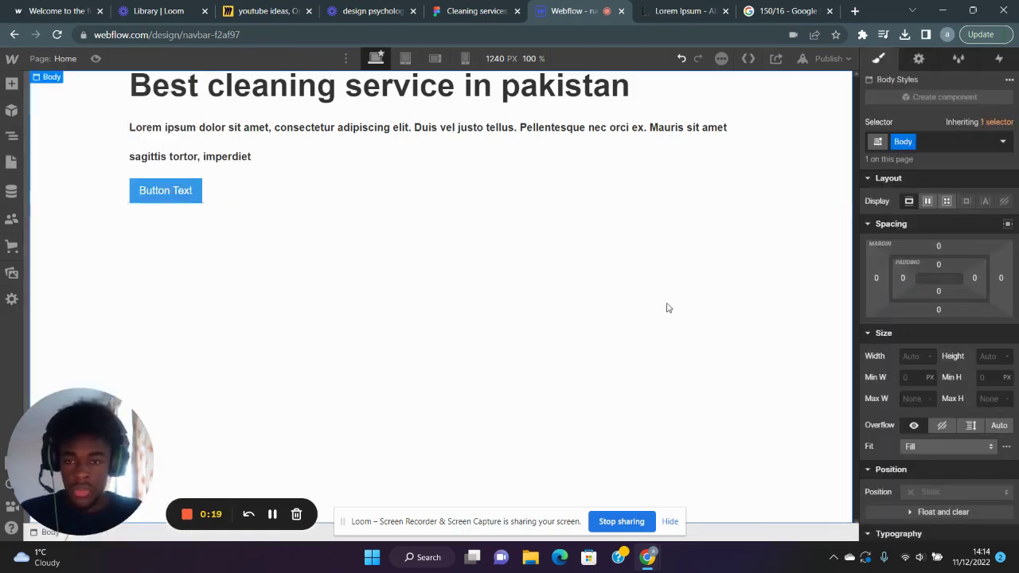
Step: Recheck the hero heading's spacing in the Figma design, then return to Webflow
click(478, 10)
click(398, 294)
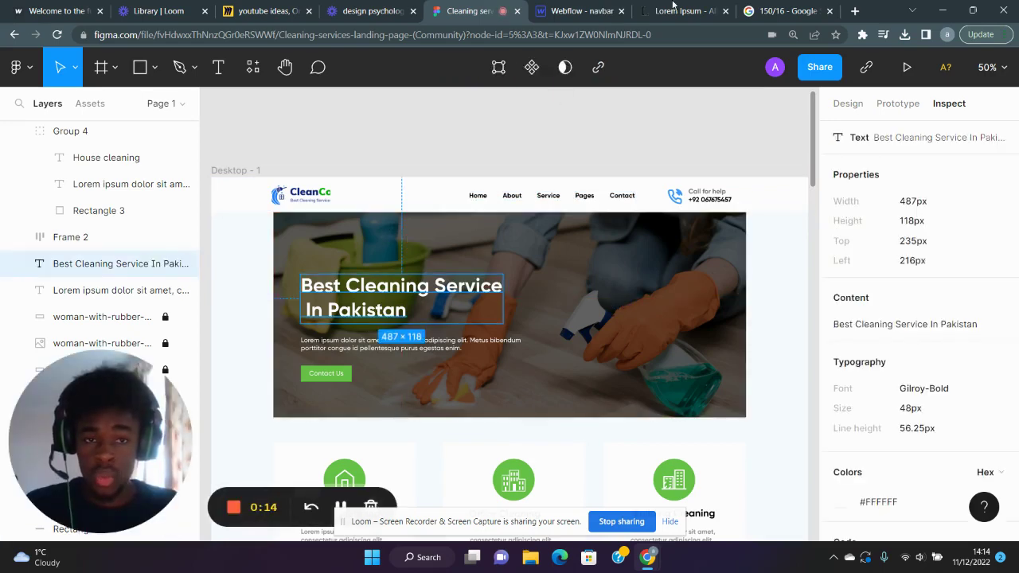
click(628, 8)
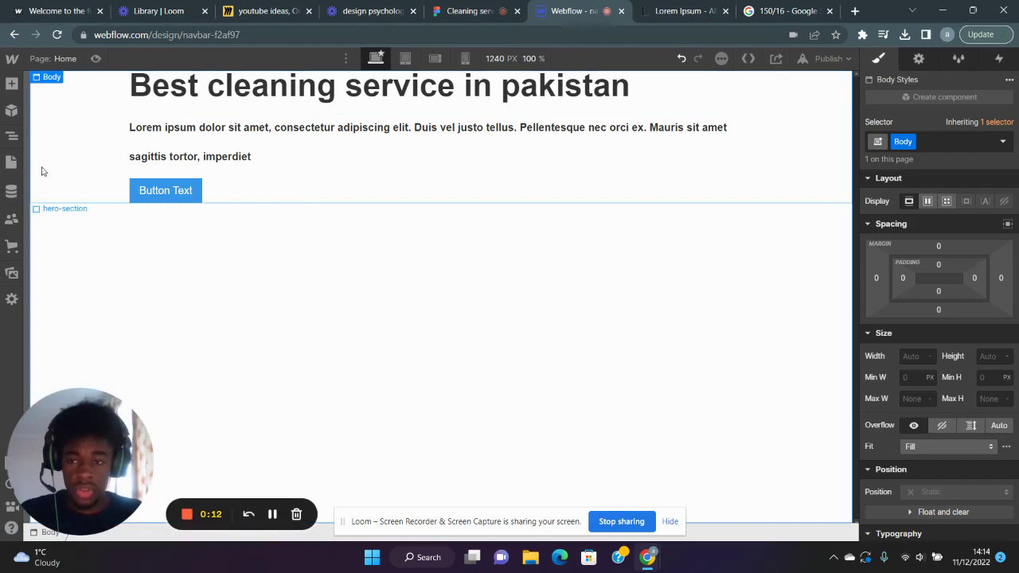
Step: Select hero-section in the Navigator and set its top padding to 9.375rem
click(12, 136)
click(73, 125)
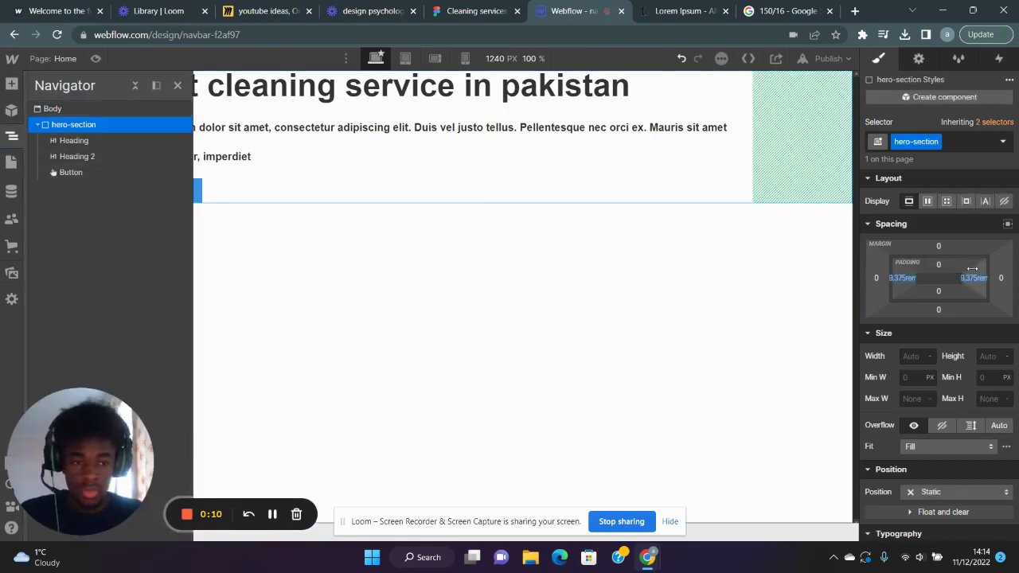
click(939, 263)
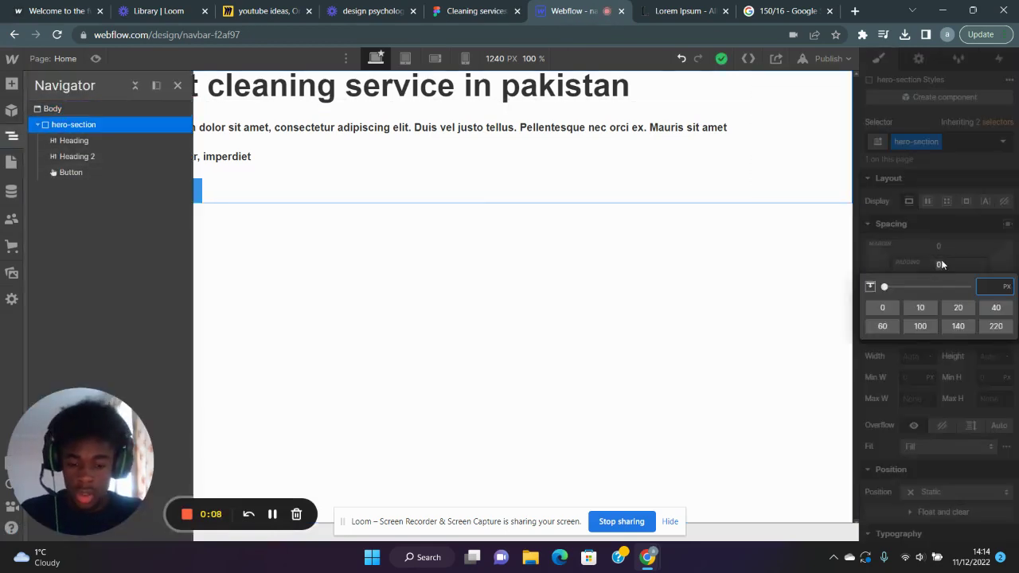
text(9.375rem)
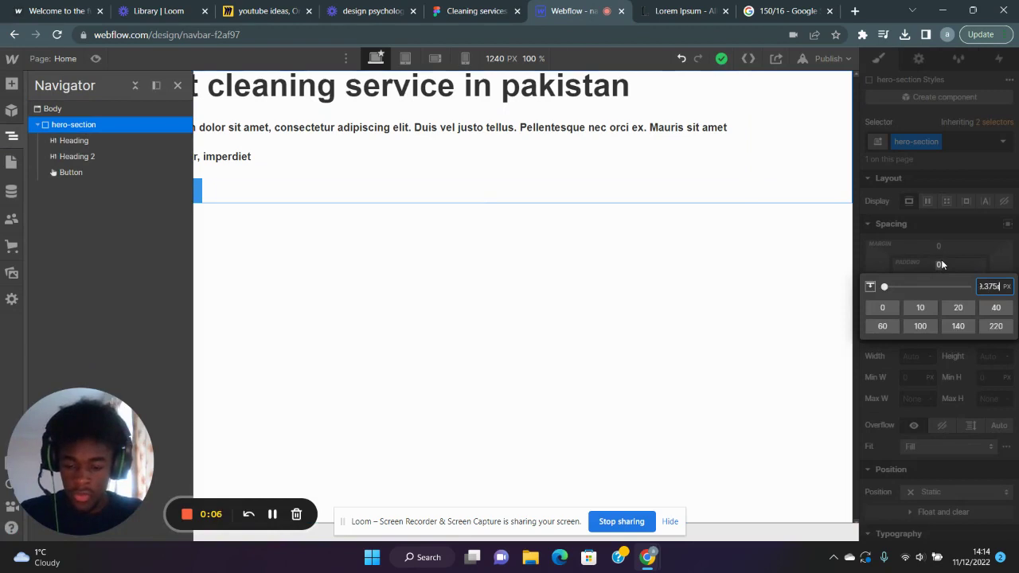
key(Return)
click(722, 433)
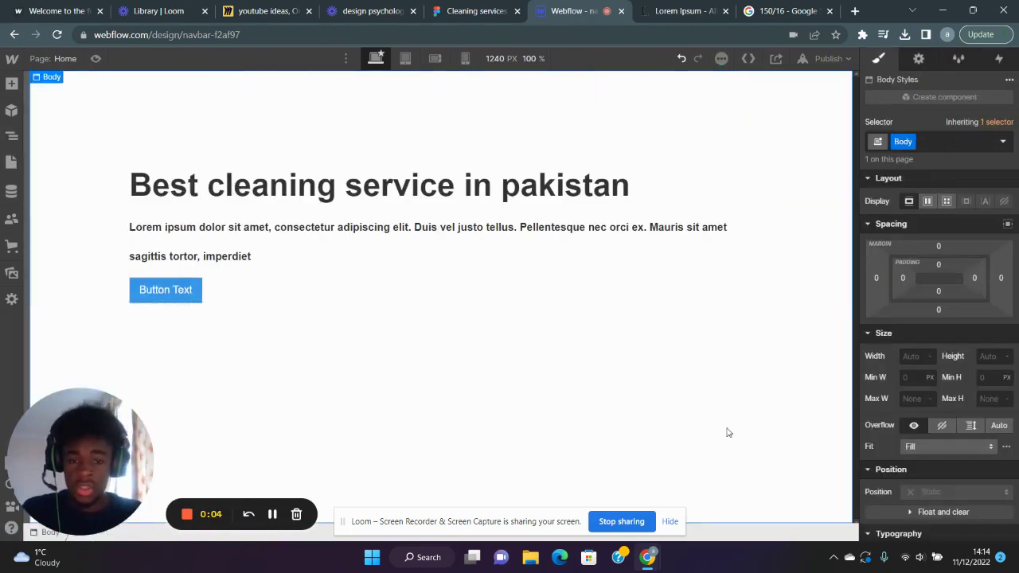